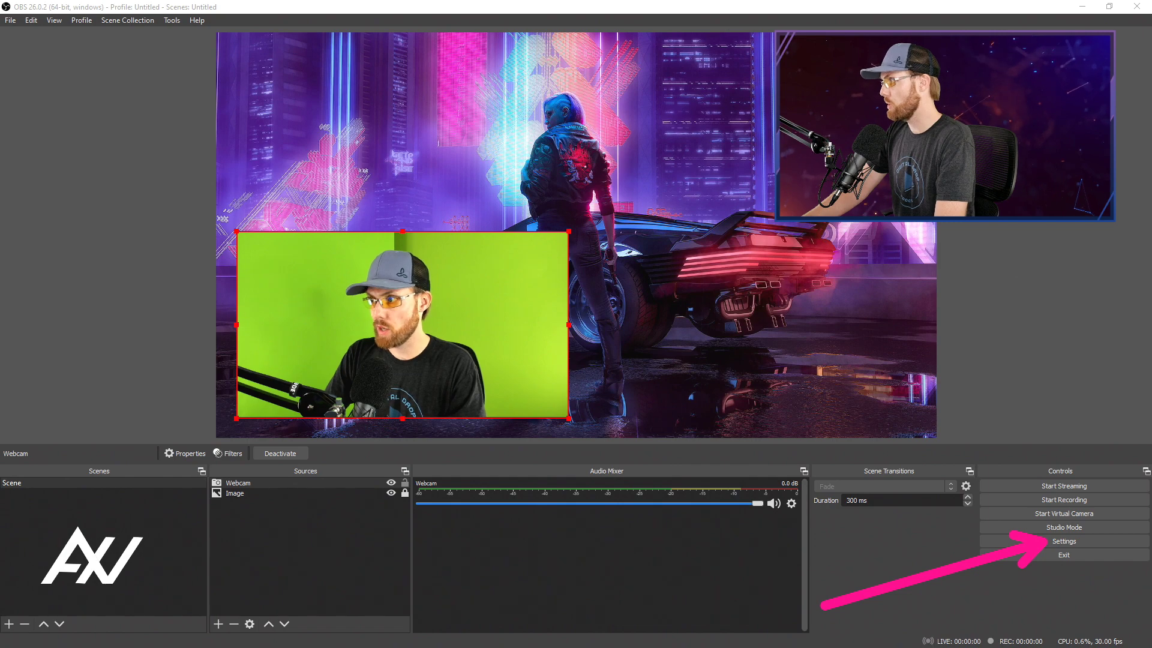
Step: Open Settings on the Output page and set the recording path to D:/OBS TEST
click(1031, 539)
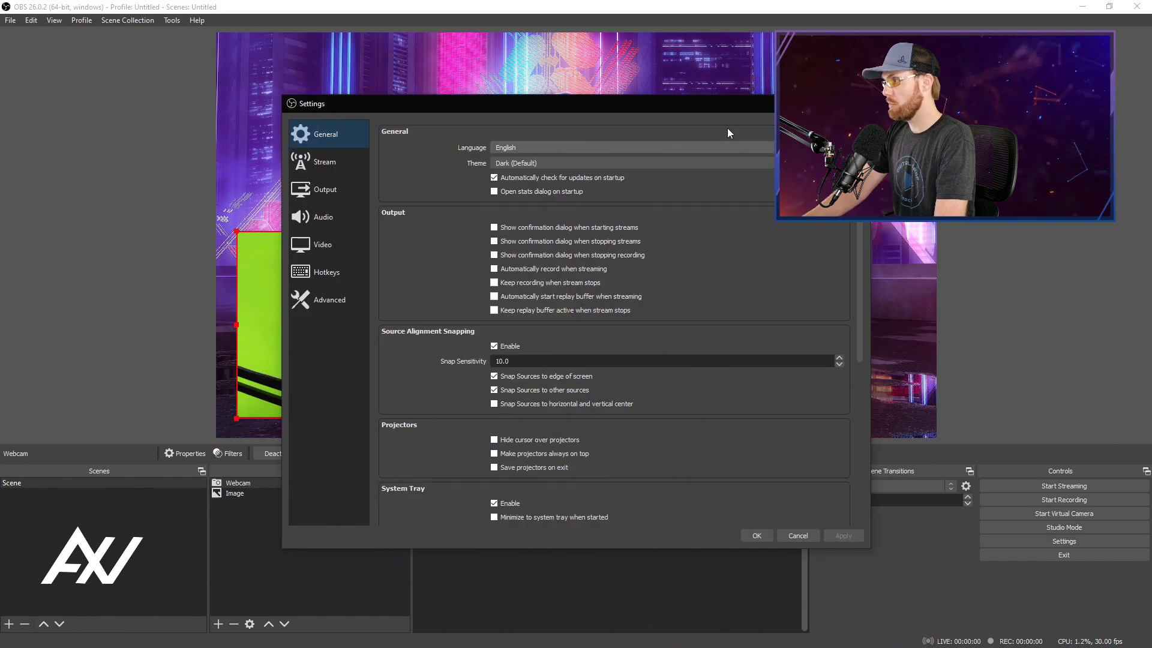
drag(730, 104, 455, 38)
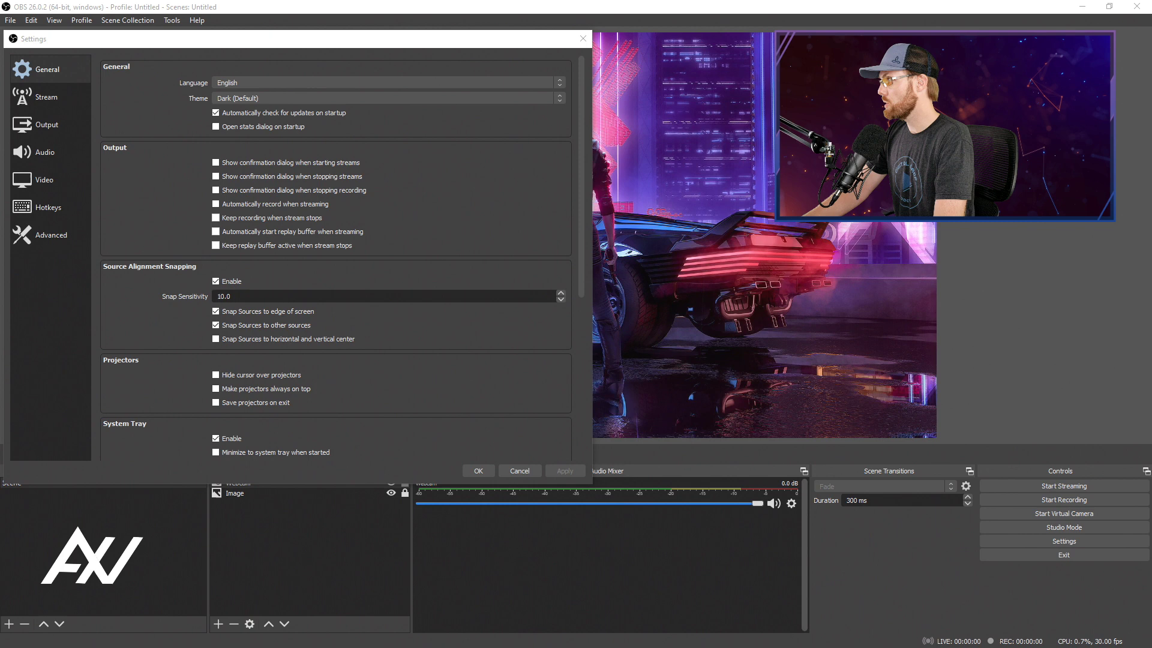
click(53, 128)
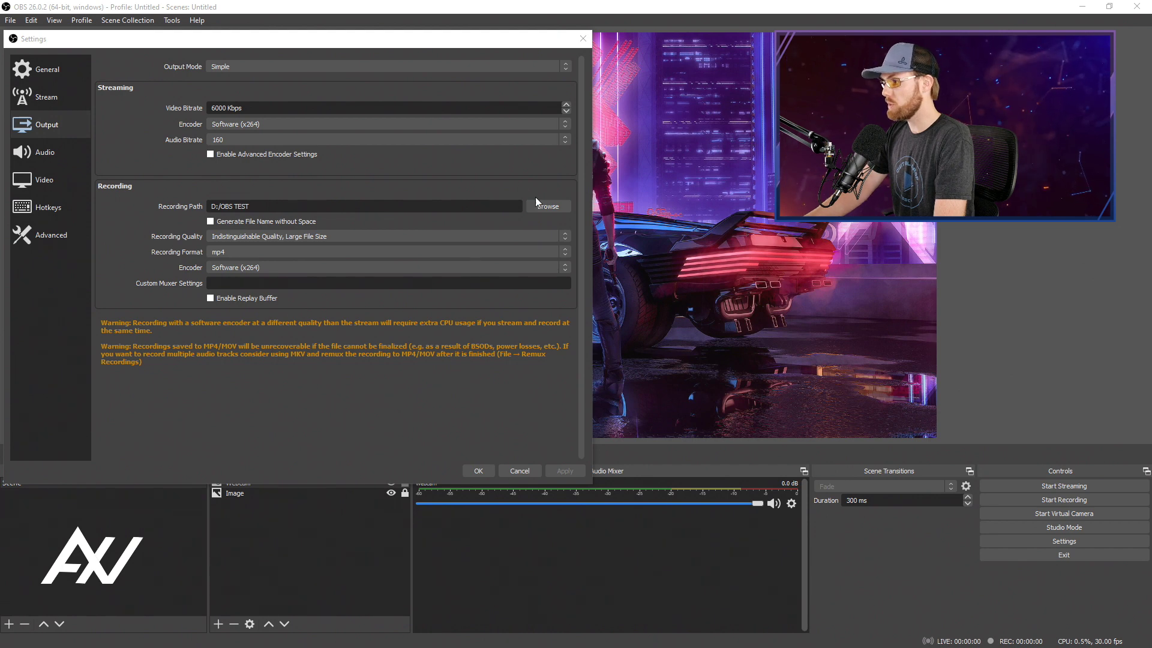
click(547, 206)
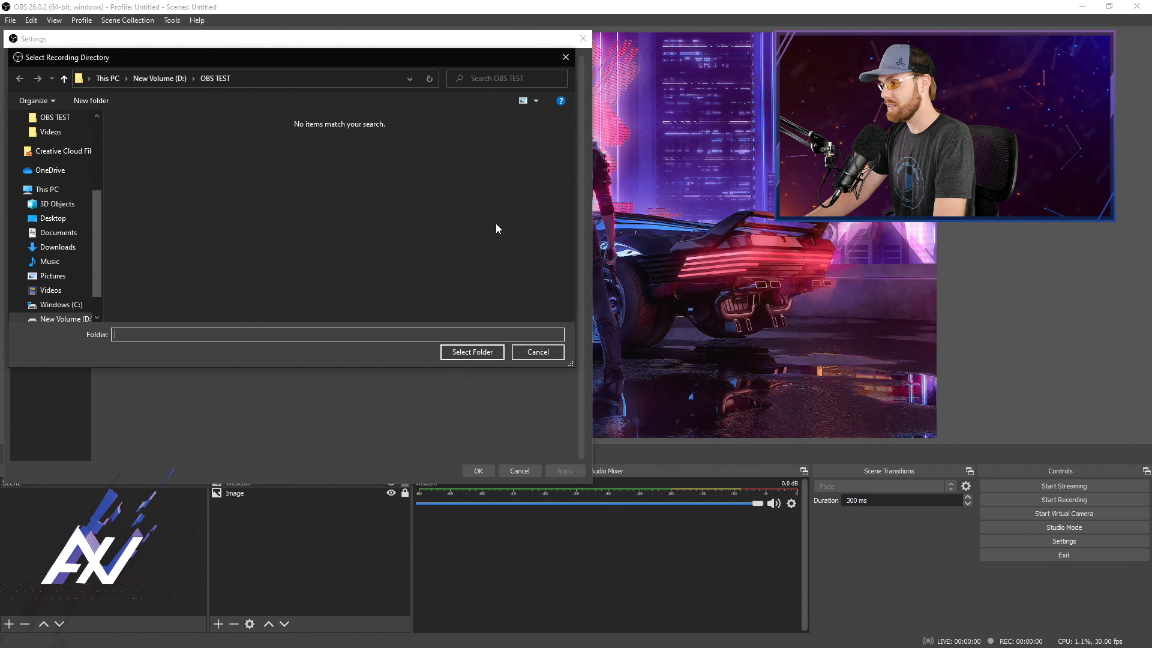
click(493, 352)
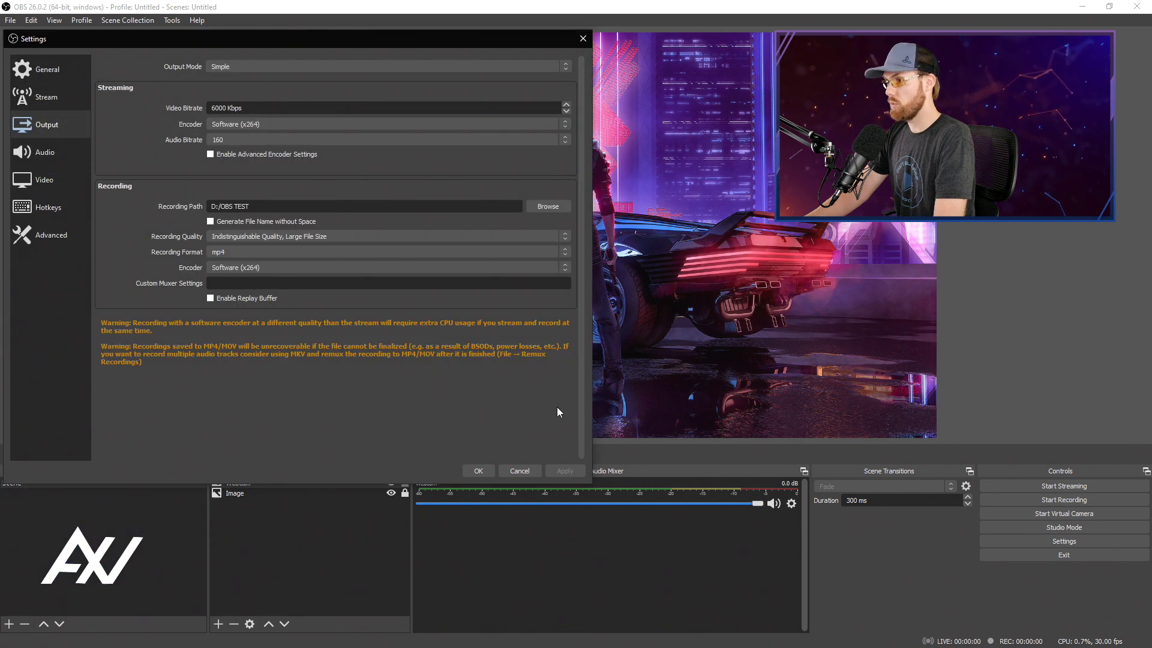
Step: Switch Output Mode to Advanced and review its Recording settings, keeping the existing folder
click(553, 67)
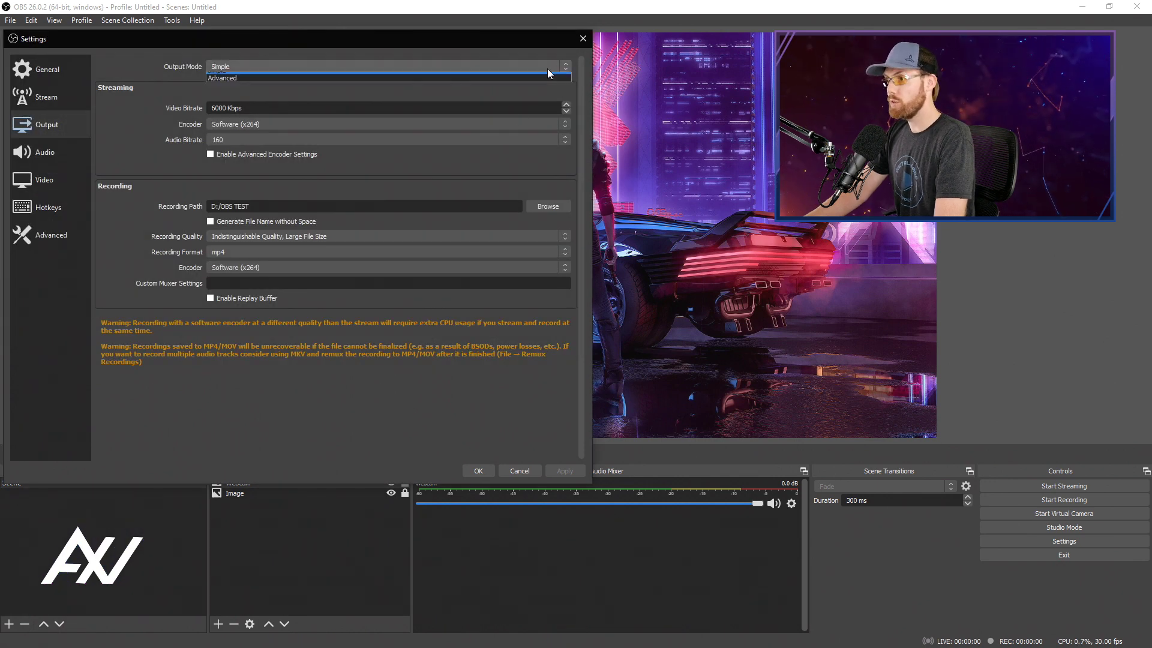
click(444, 88)
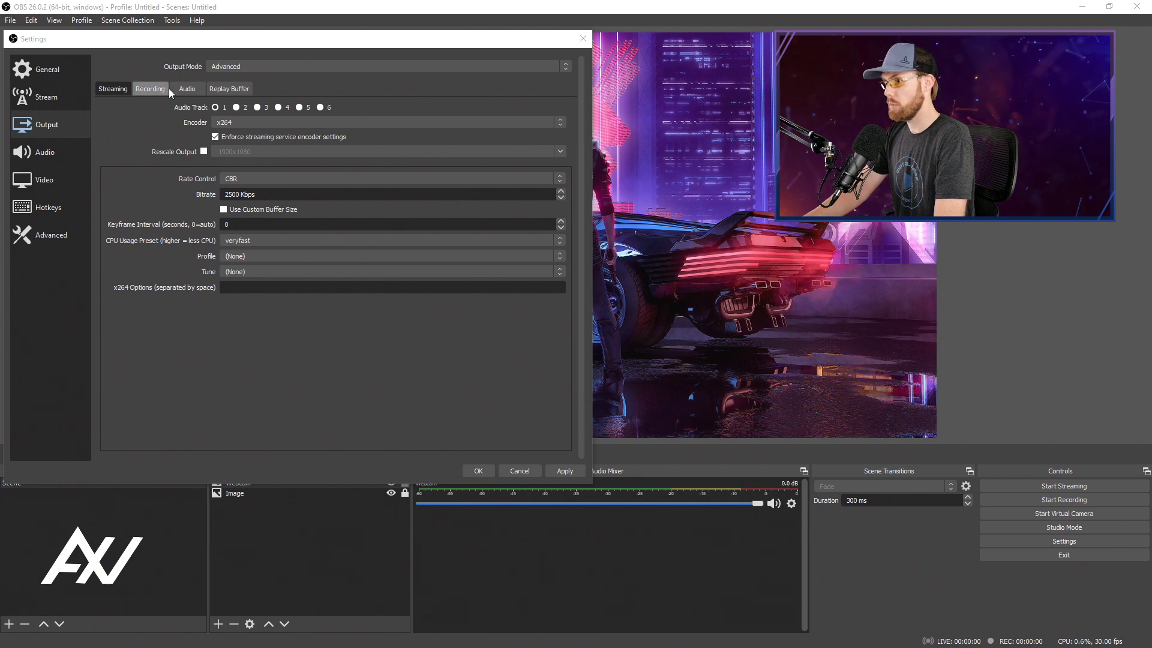
click(151, 89)
click(556, 129)
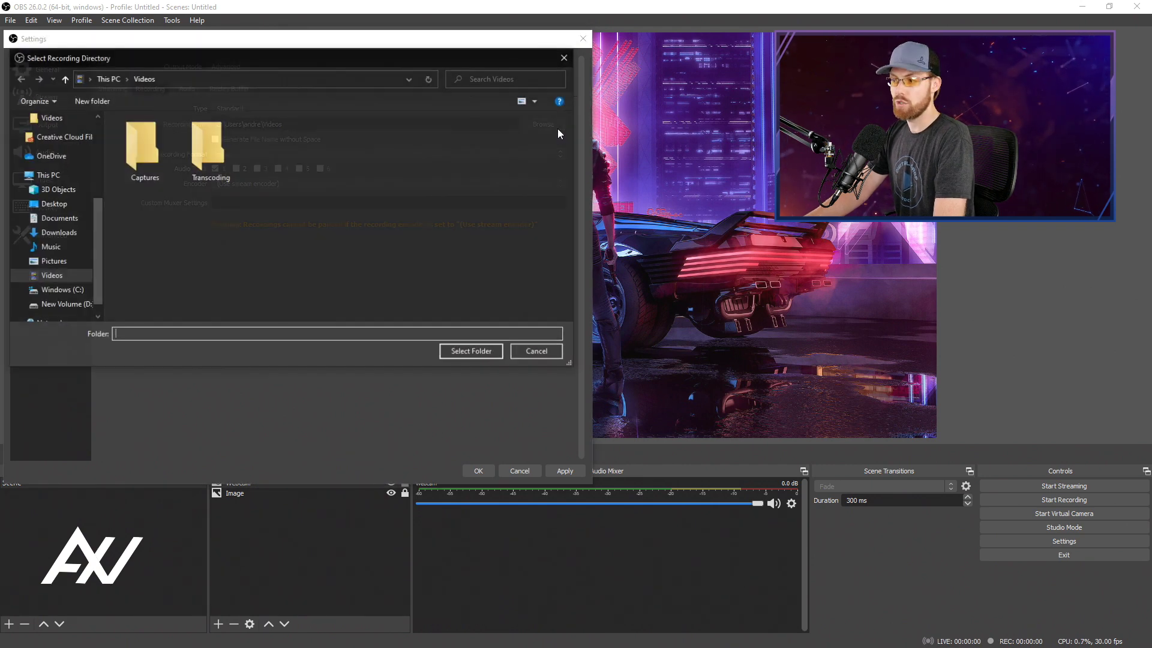
click(541, 354)
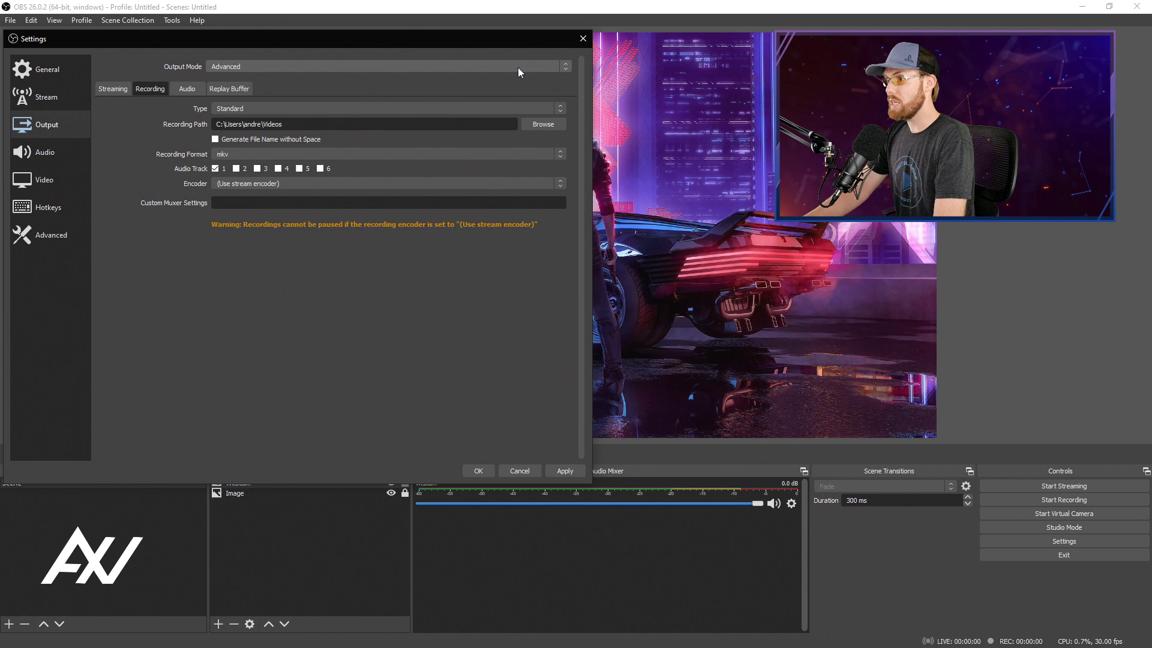
Step: Return Output Mode to Simple, then apply the changes and close Settings
click(517, 68)
click(487, 75)
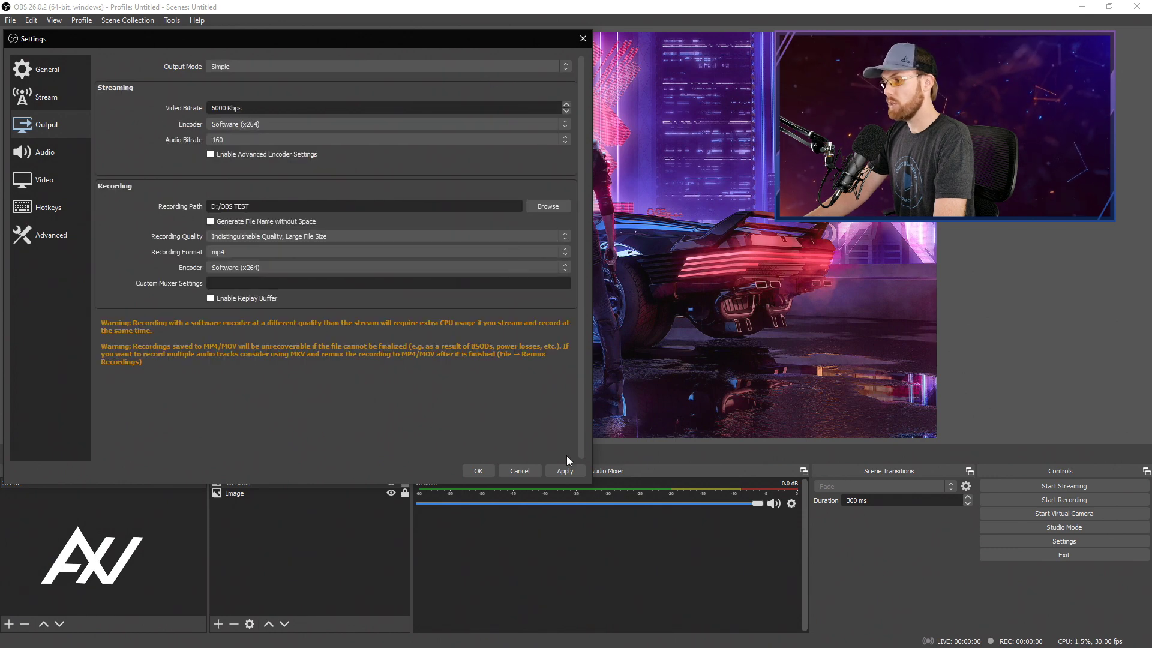
click(573, 471)
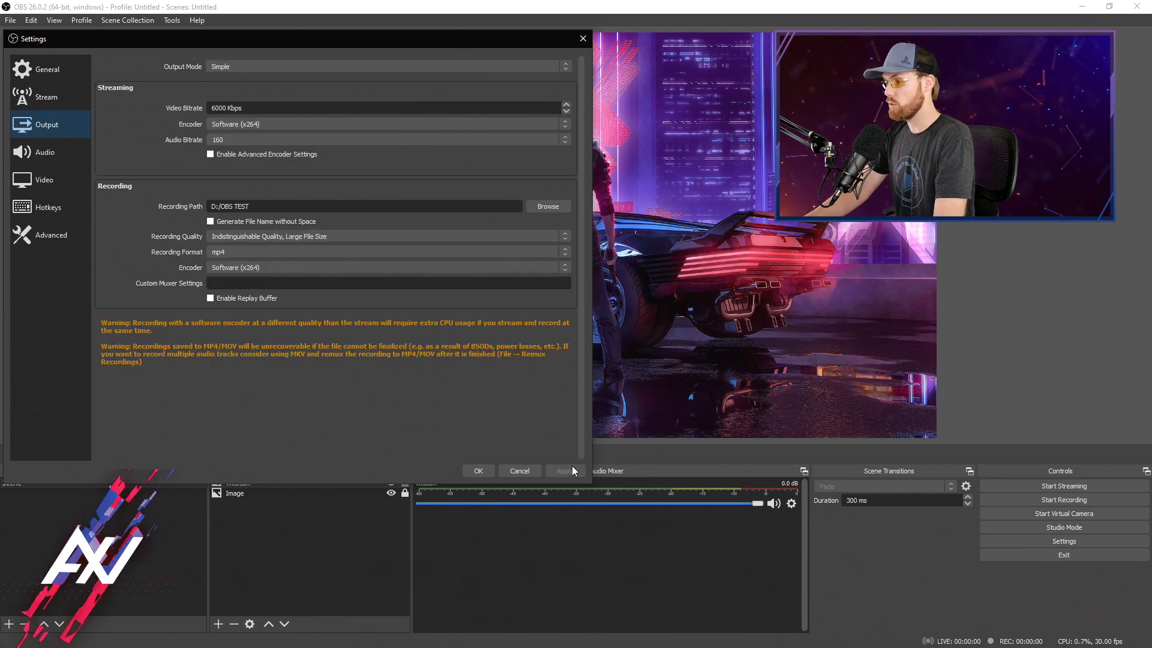
click(478, 470)
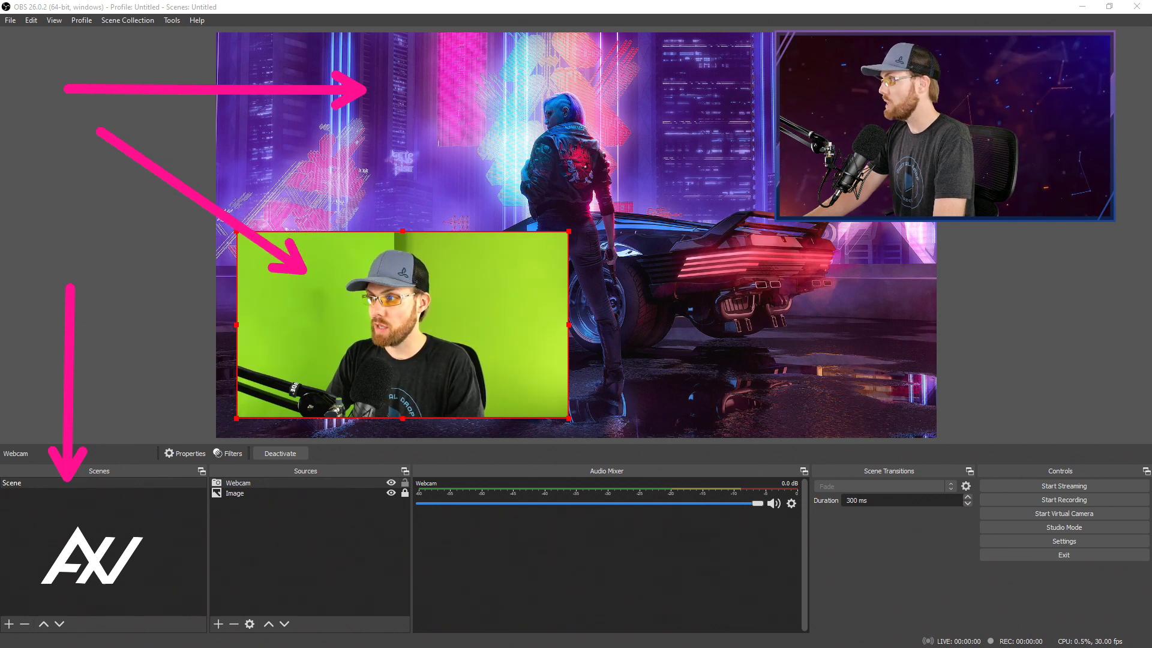
Step: Take a Screenshot (Scene) of the scene named Scene from the Scenes list
click(106, 482)
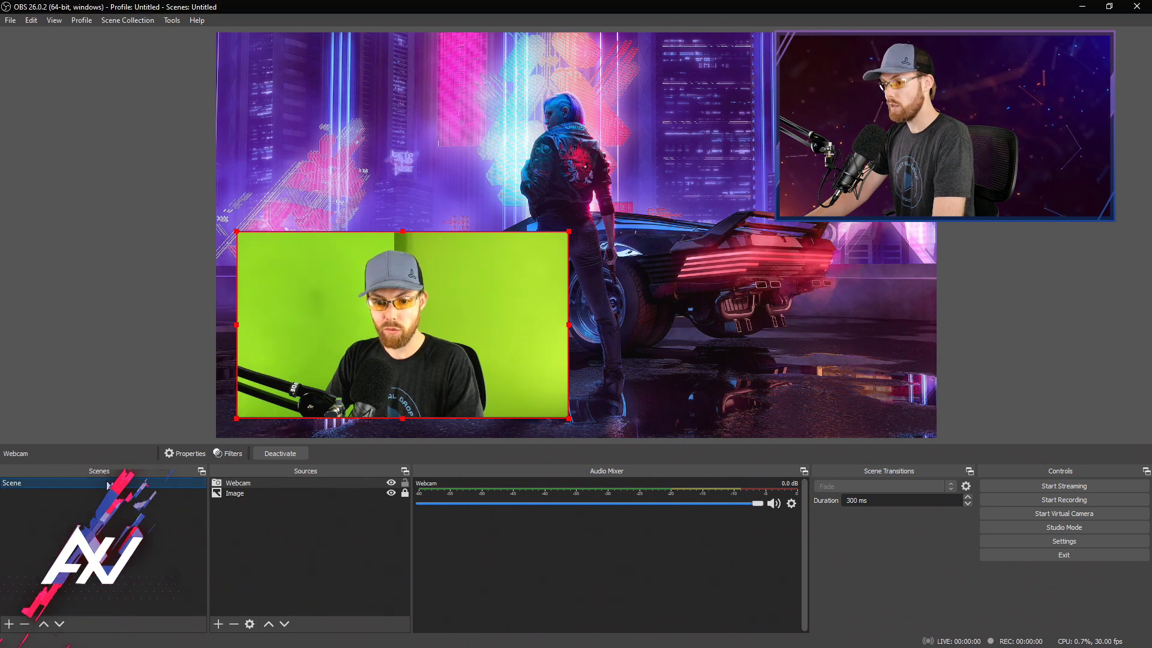
right_click(106, 481)
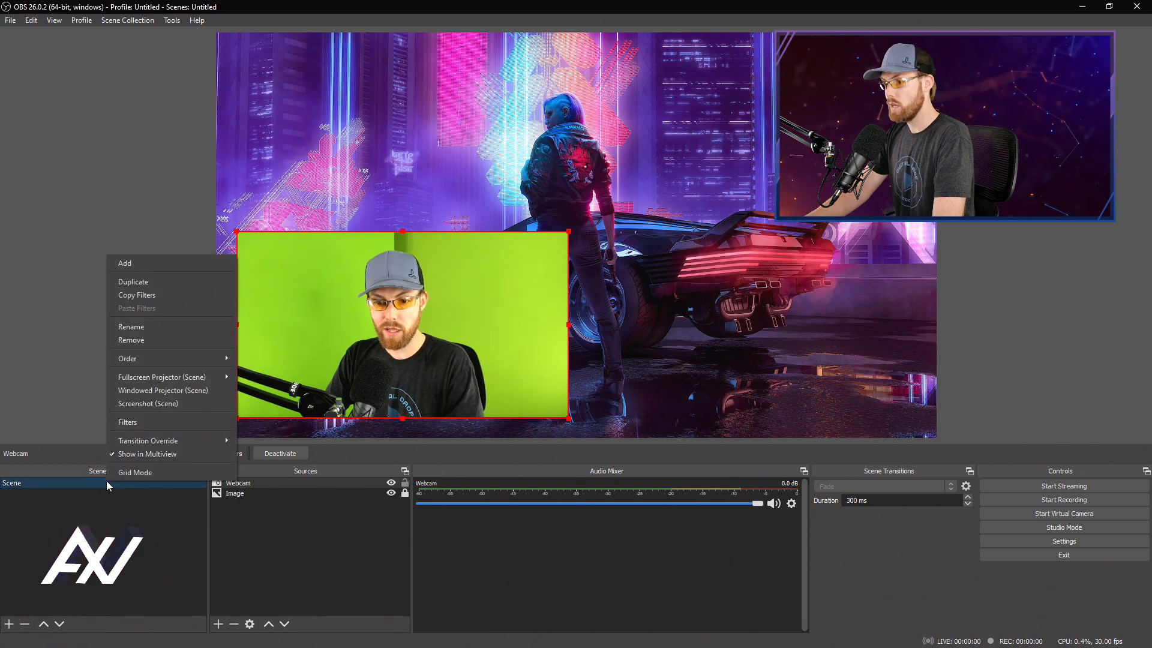
click(212, 402)
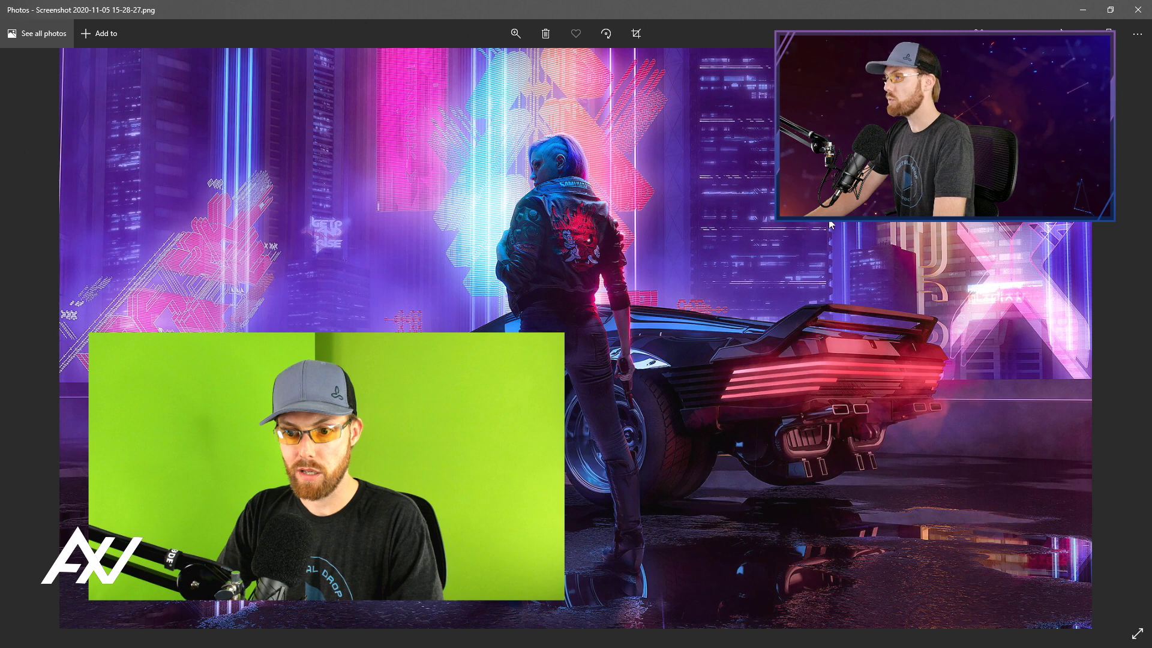
click(1138, 11)
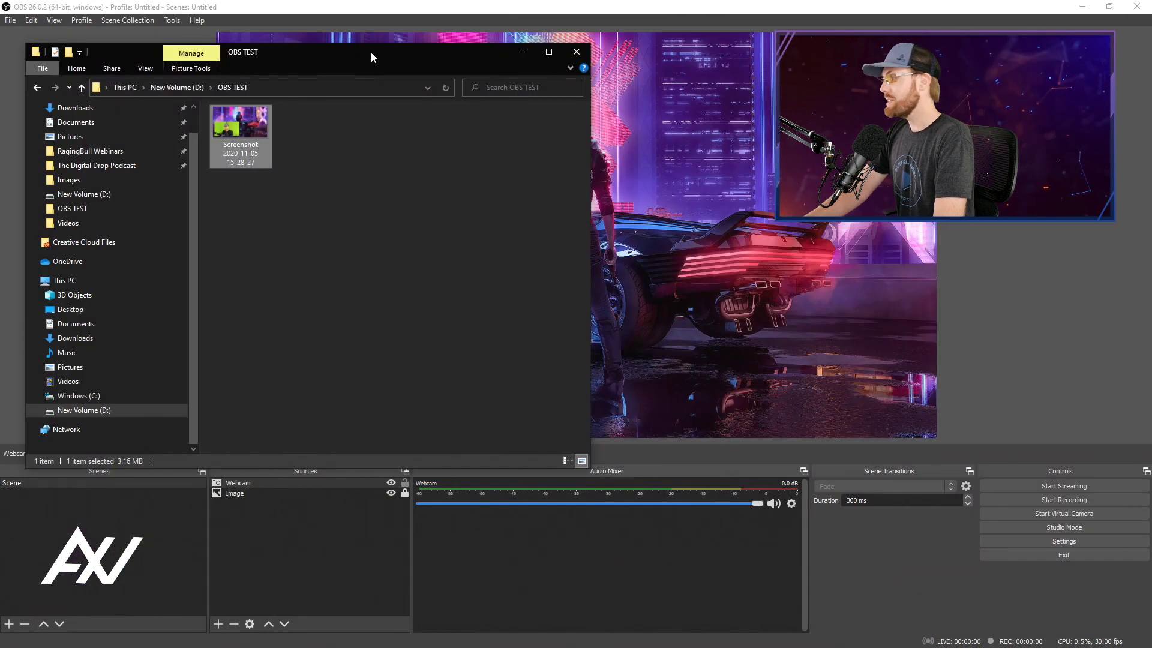
key(alt+Tab)
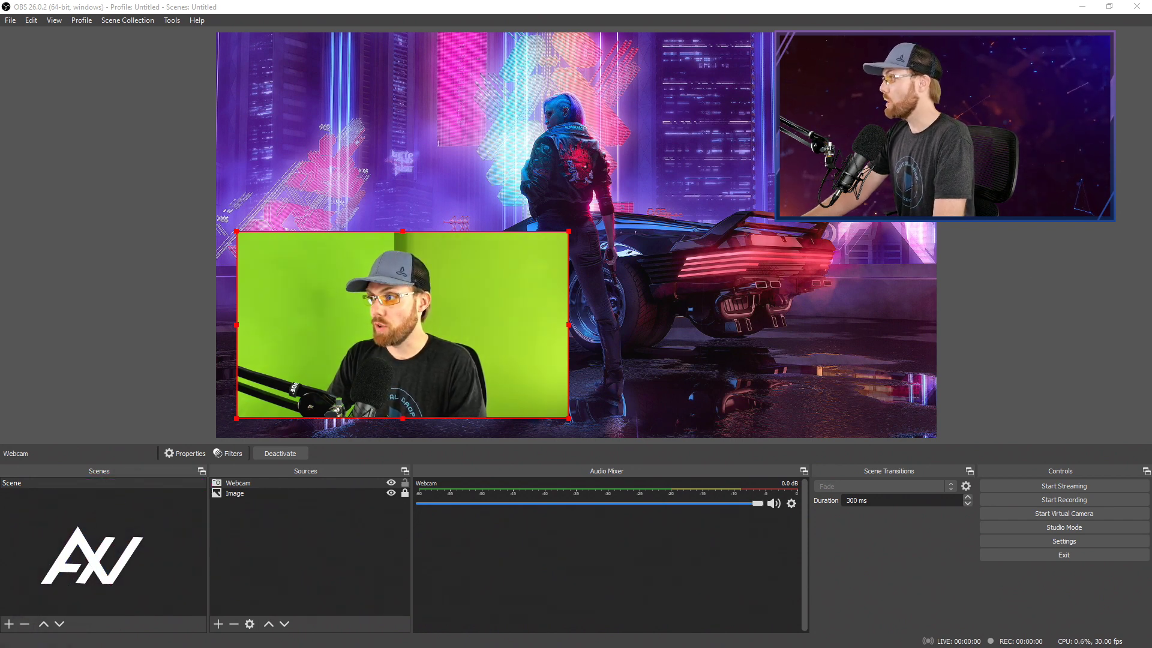
Step: Take a Screenshot (Source) of the Webcam source alone, then switch to the OBS TEST folder
click(299, 485)
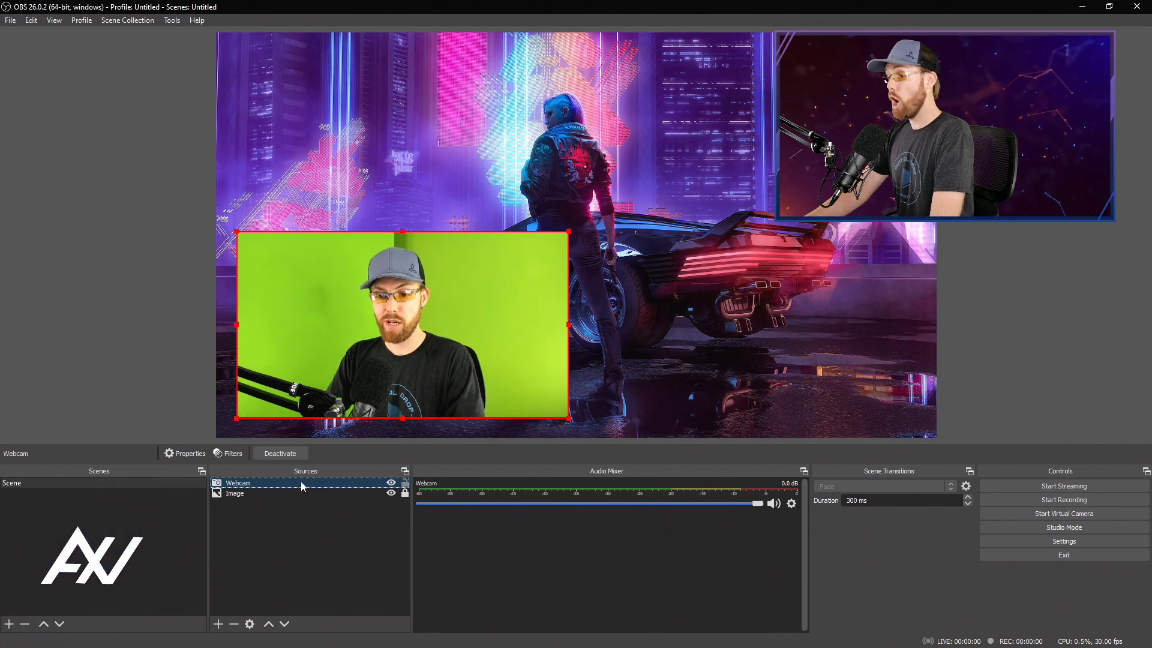
right_click(301, 486)
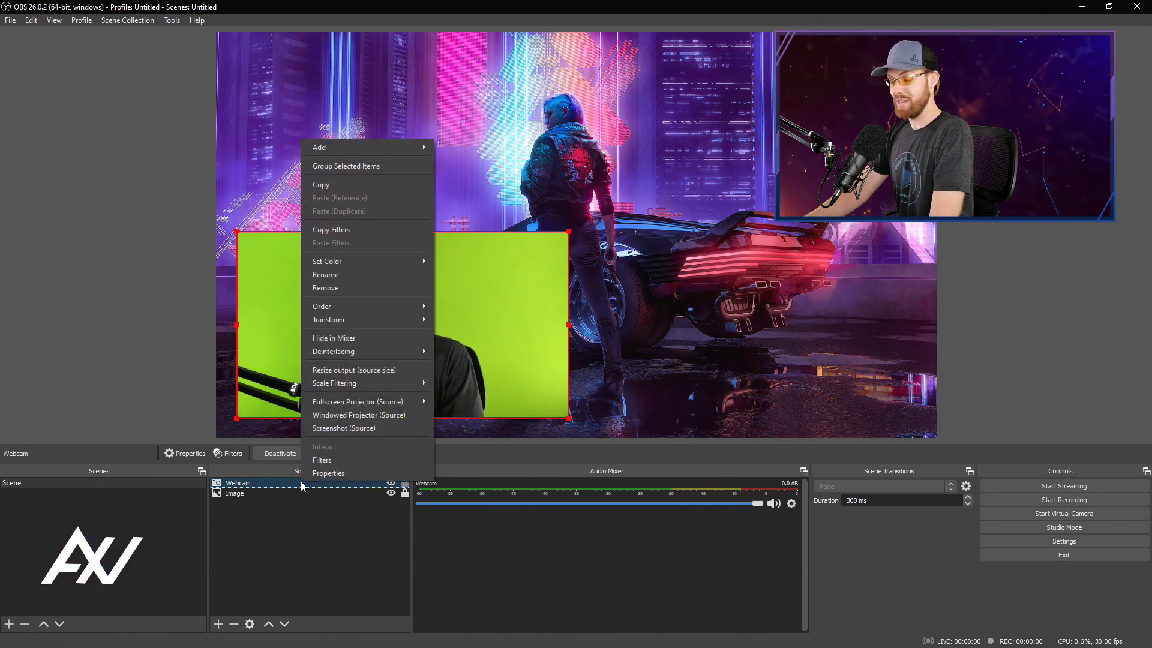
click(399, 429)
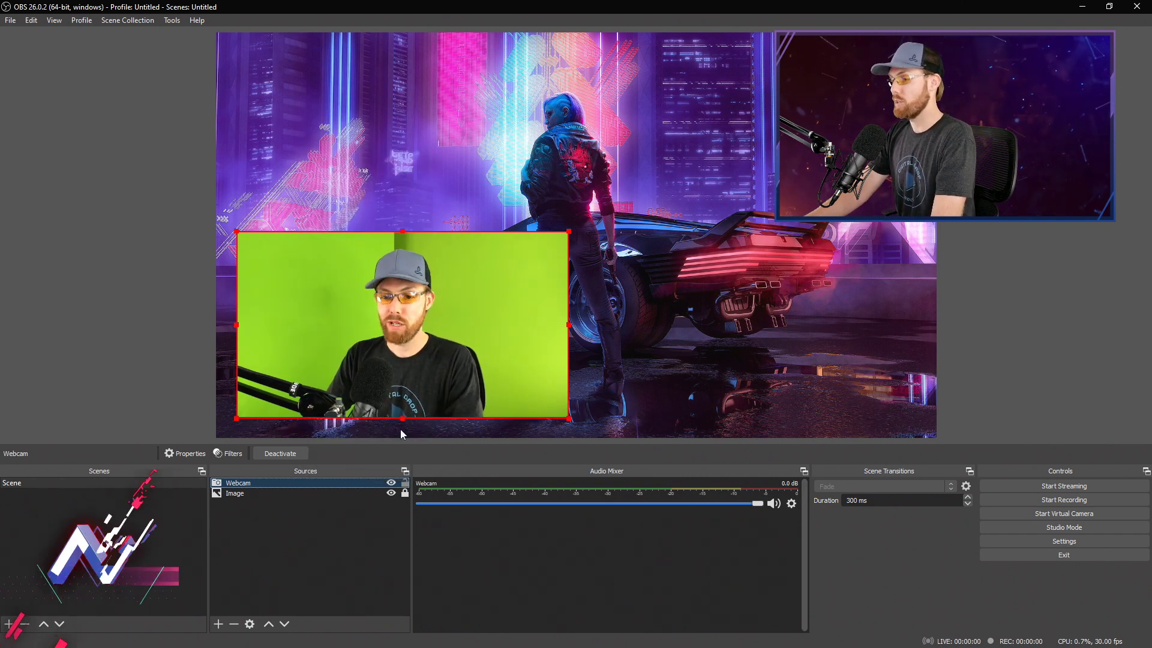
key(alt+Tab)
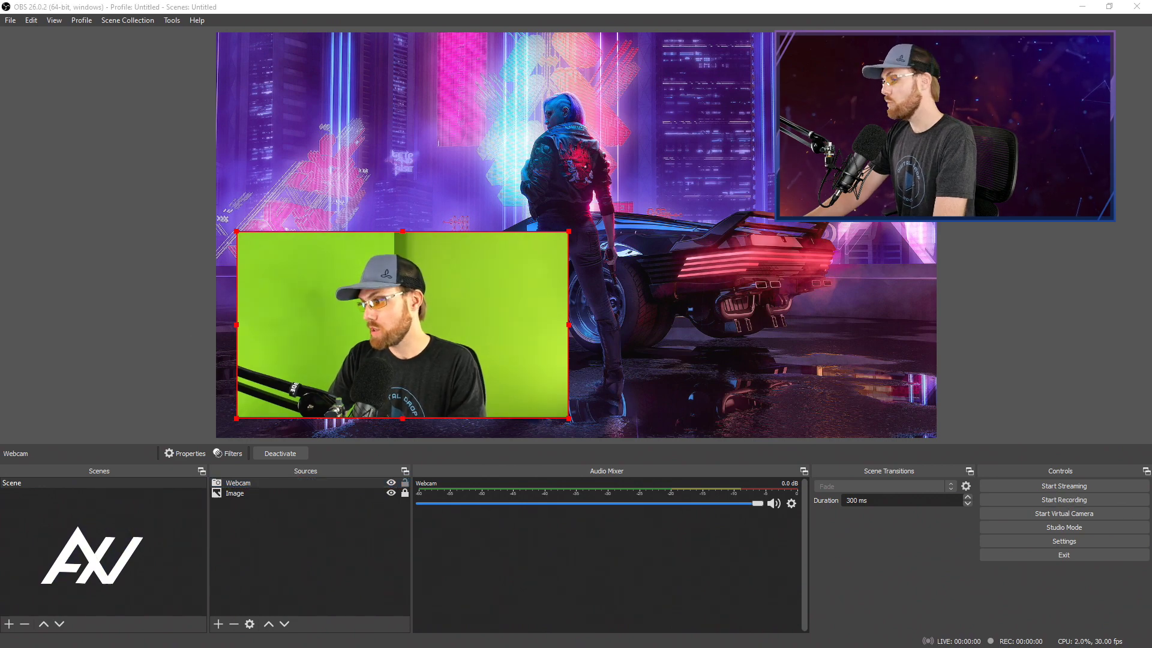
drag(480, 170, 463, 61)
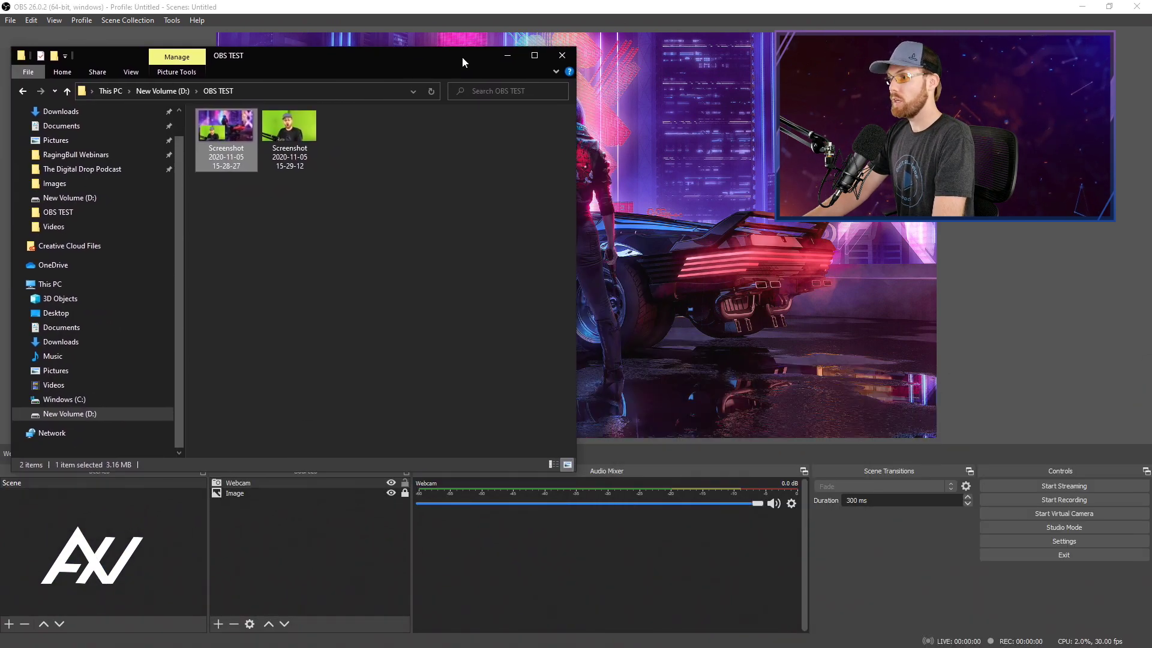
click(300, 125)
double_click(300, 124)
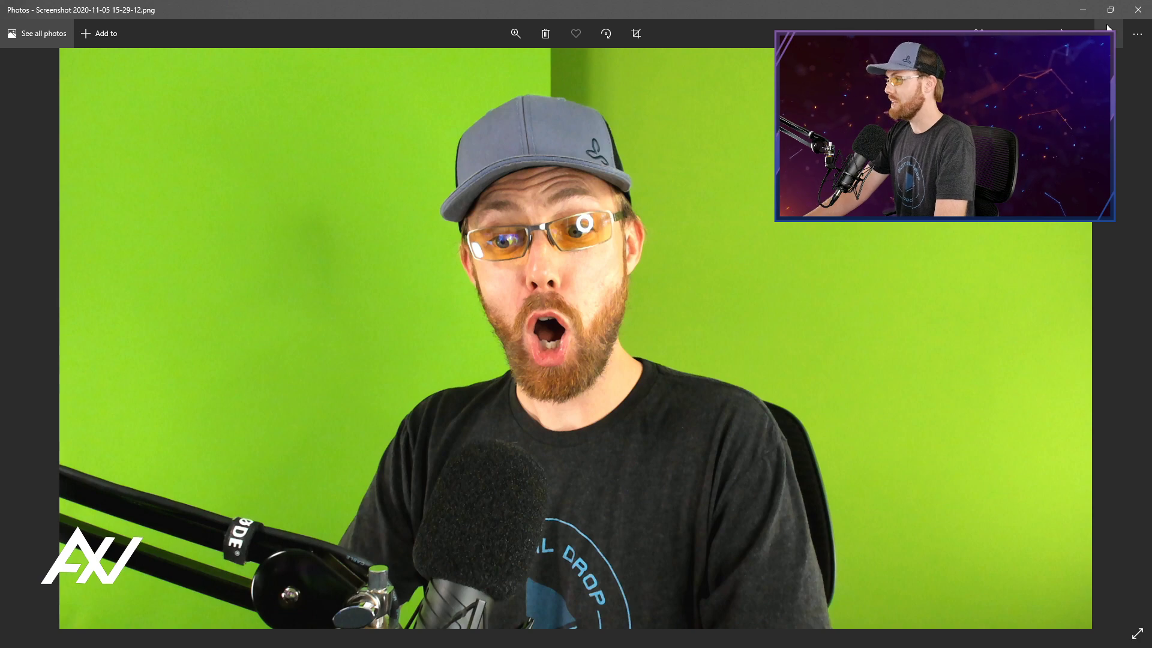
click(1136, 9)
drag(385, 59, 1151, 372)
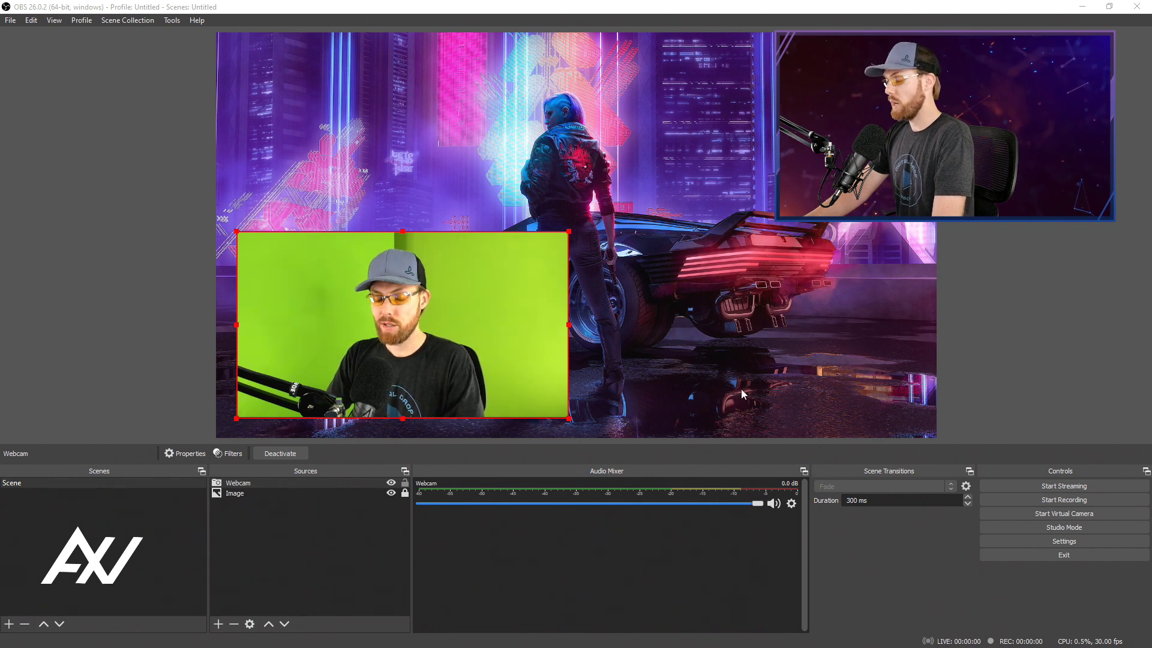
Step: Reopen OBS Settings on the General page and drag the dialog to the top-left
click(1032, 540)
drag(627, 106, 347, 41)
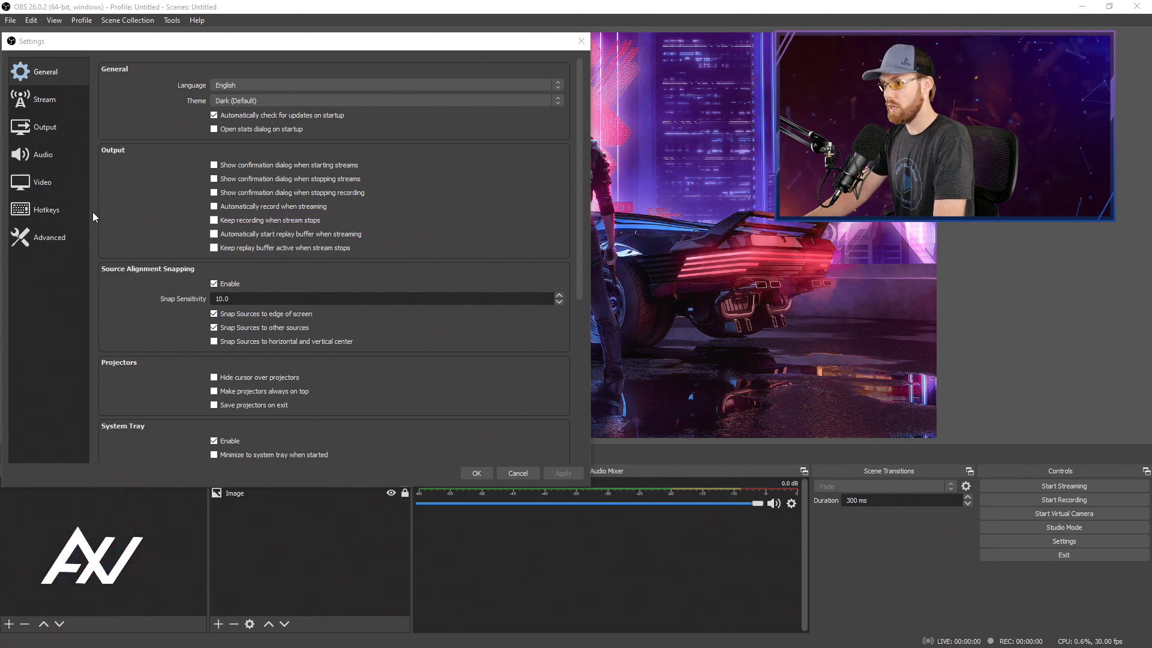
Step: On the Hotkeys page, bind W to Screenshot Output and Q to Screenshot Selected Source
click(43, 211)
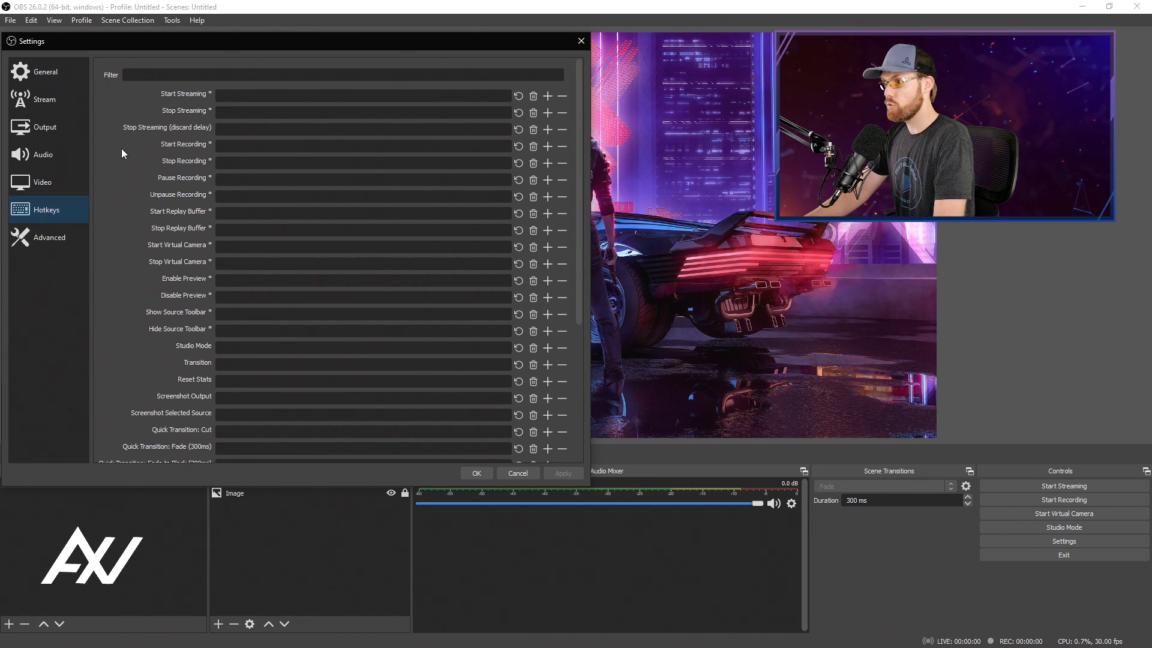
scroll(121, 151, down, 4)
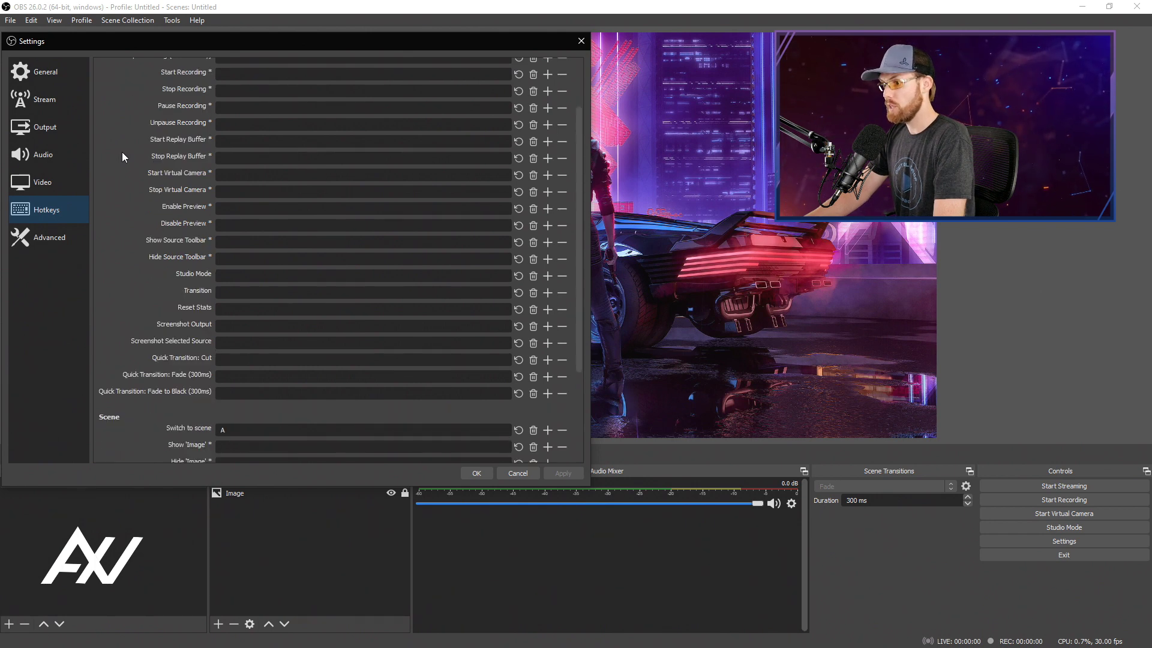
scroll(122, 155, down, 2)
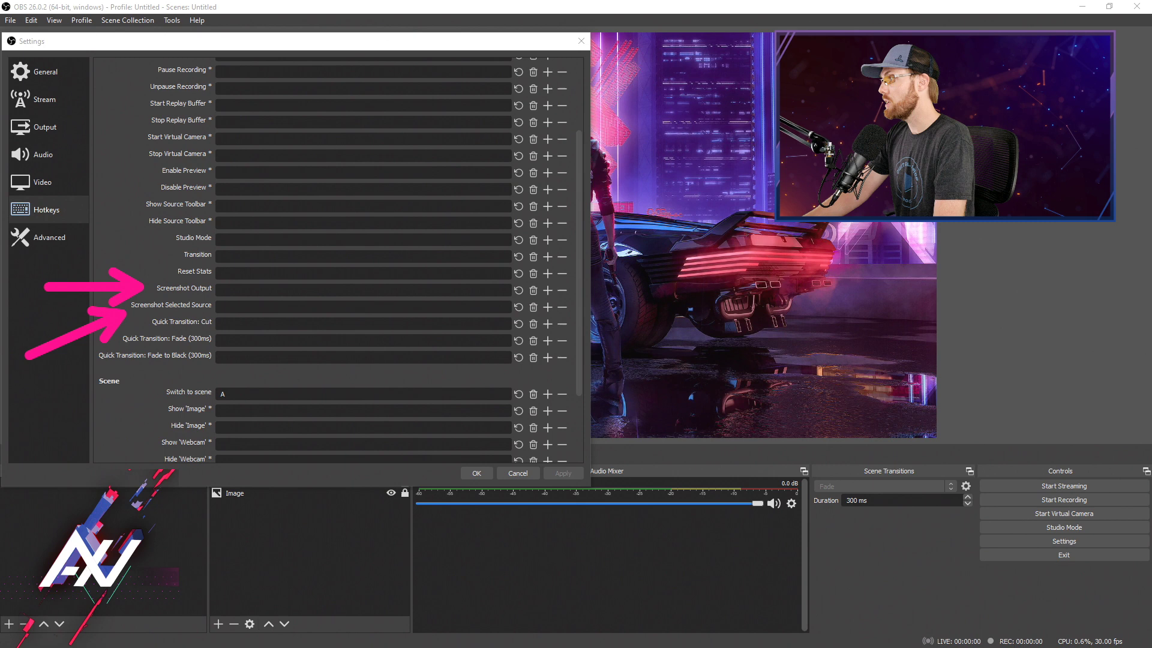
click(225, 304)
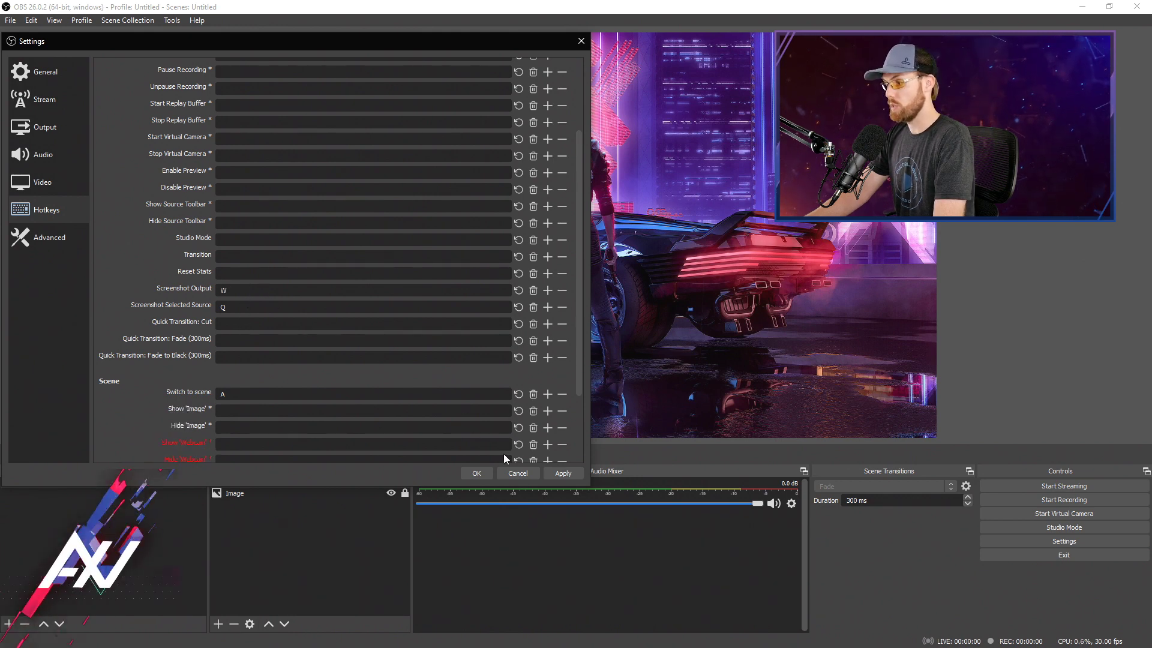
Step: Save the hotkey settings with OK and start a recording
click(478, 473)
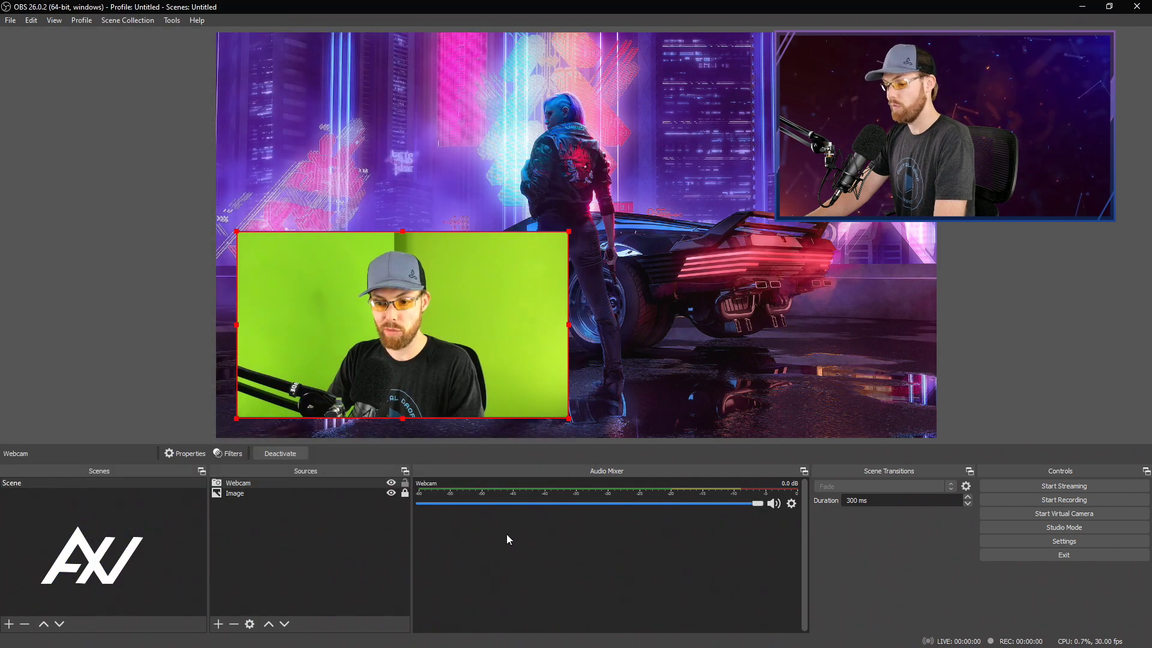
click(1059, 500)
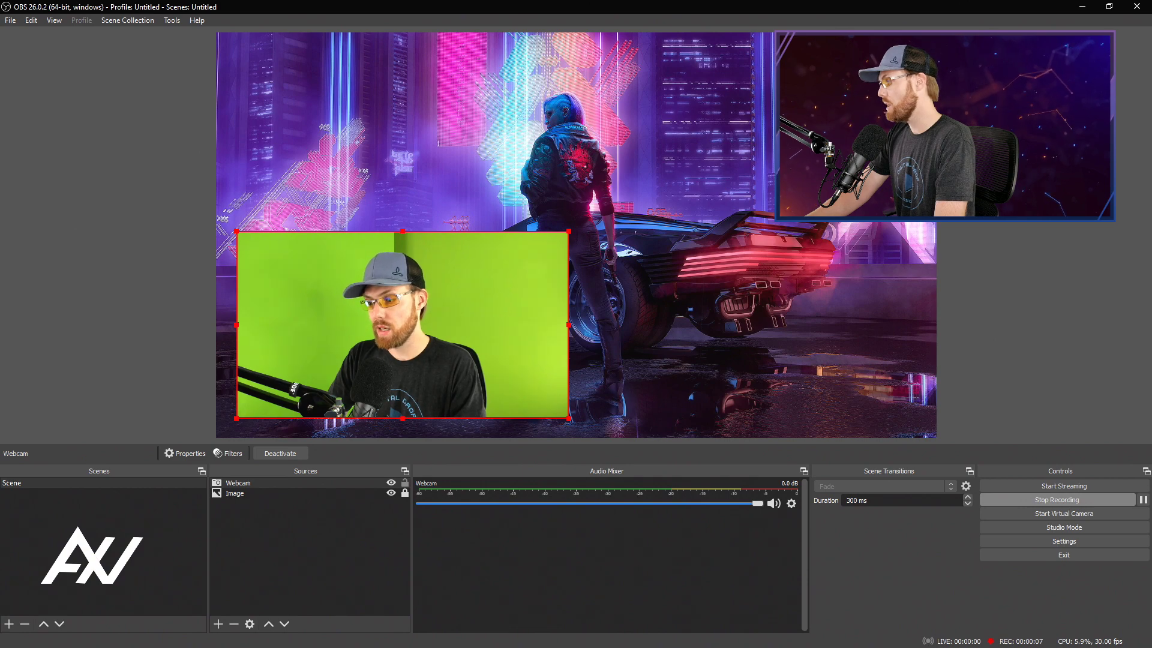
key(alt+Tab)
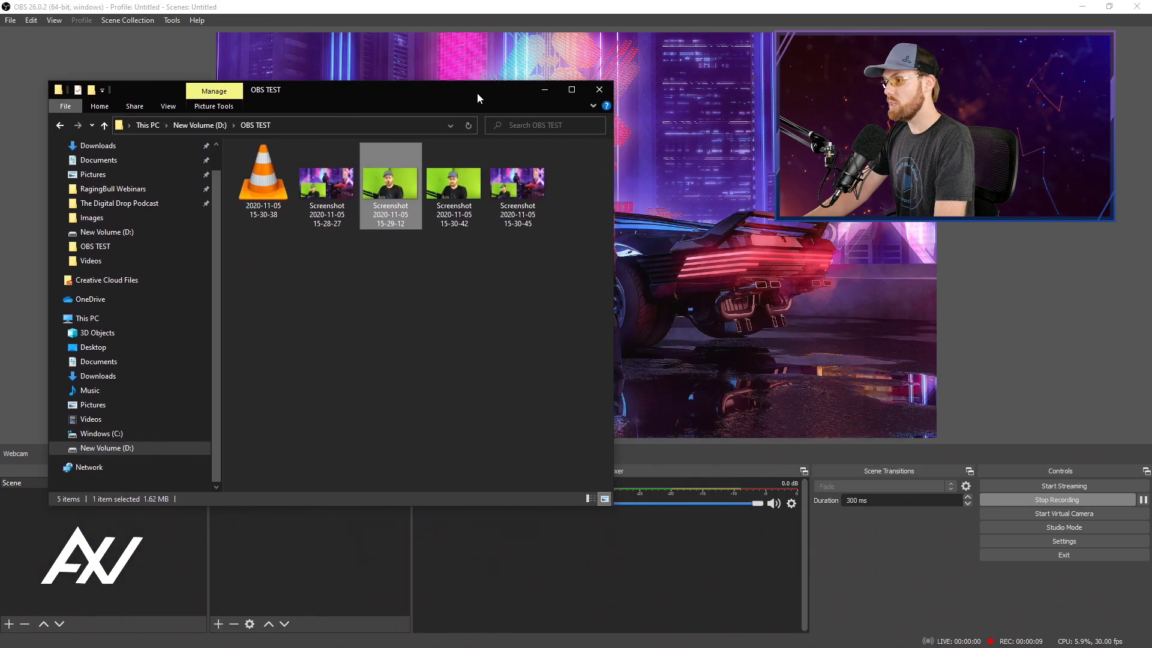
drag(478, 94, 431, 82)
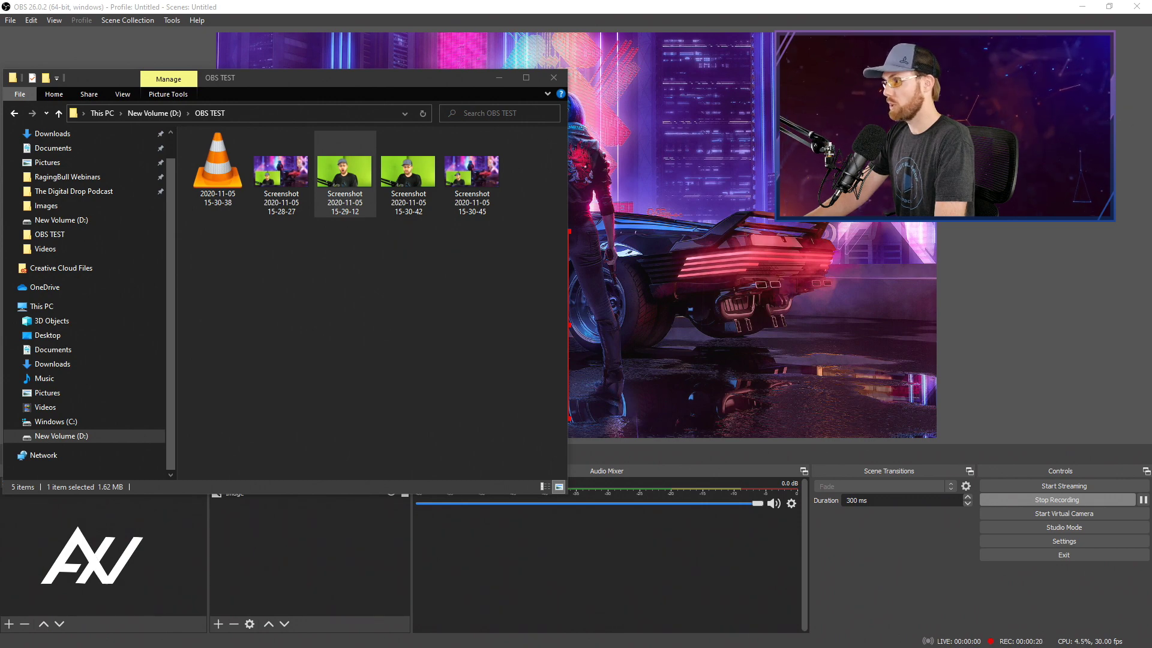
click(553, 77)
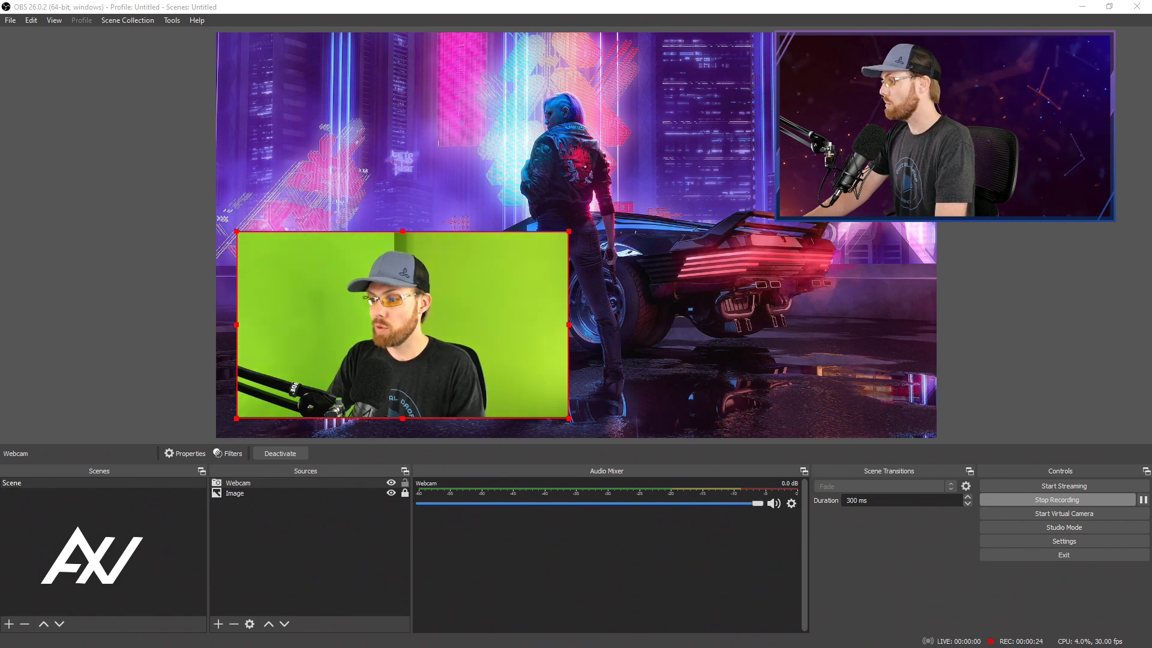
Step: Maximize the Chrome window showing the Awall Digital homepage
drag(1062, 372, 448, 16)
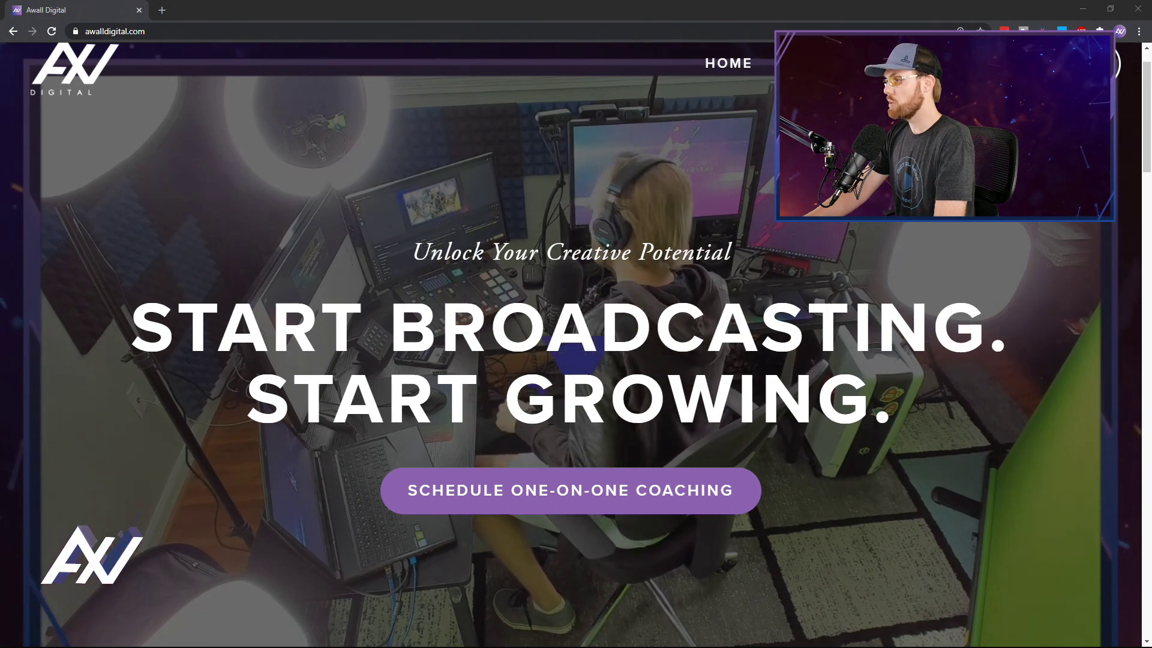
Step: Book the coaching call for Saturday, November 14 at 9:00pm in the scheduler
scroll(980, 291, down, 5)
scroll(979, 291, down, 10)
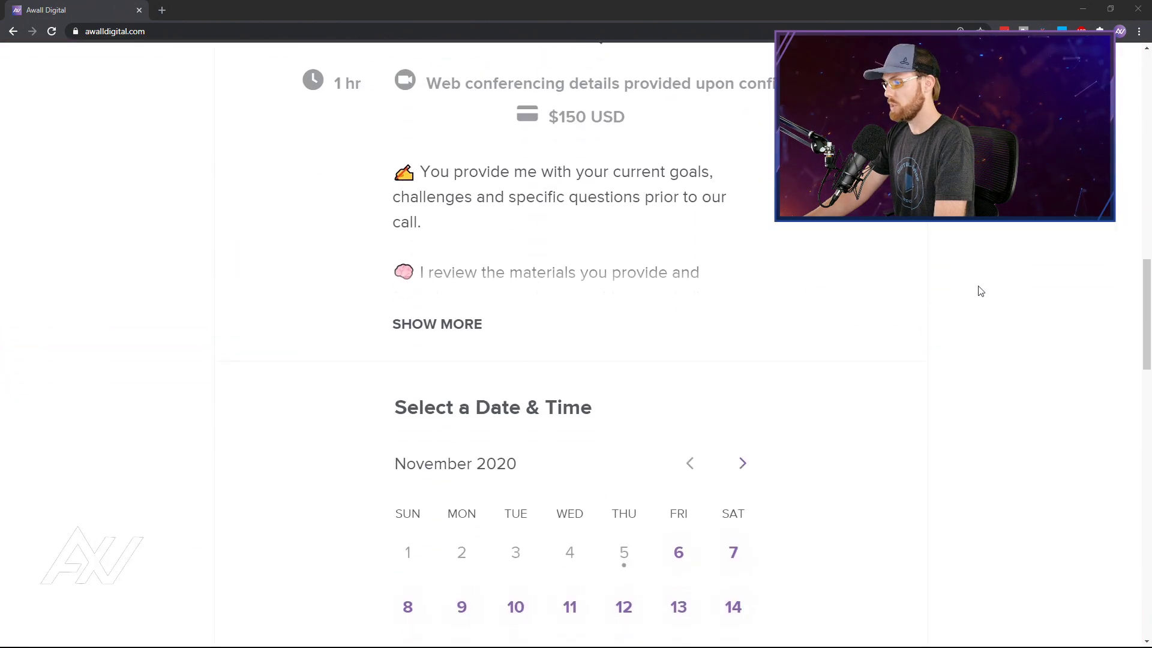
scroll(982, 291, down, 4)
scroll(982, 291, down, 2)
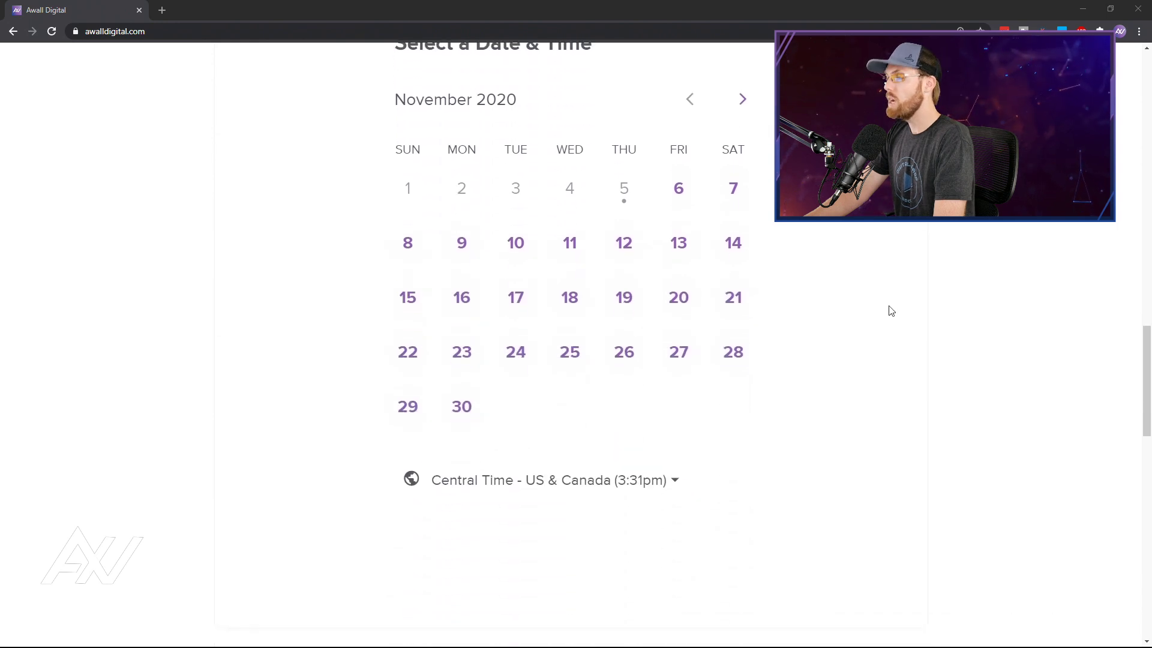
scroll(888, 290, up, 1)
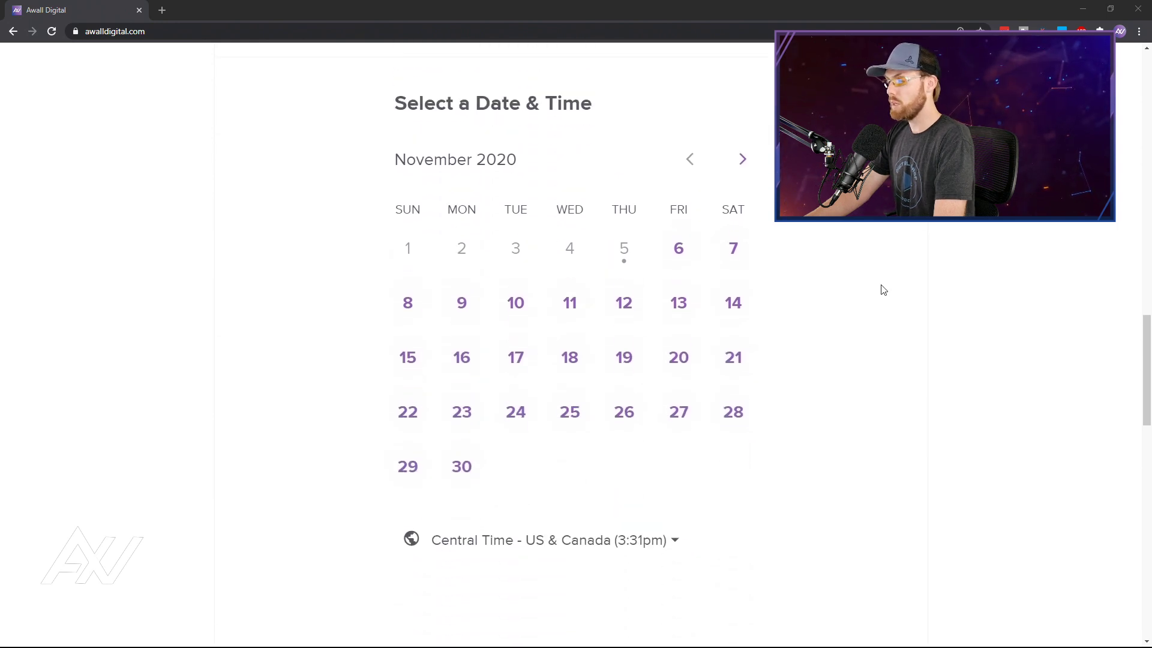
click(736, 318)
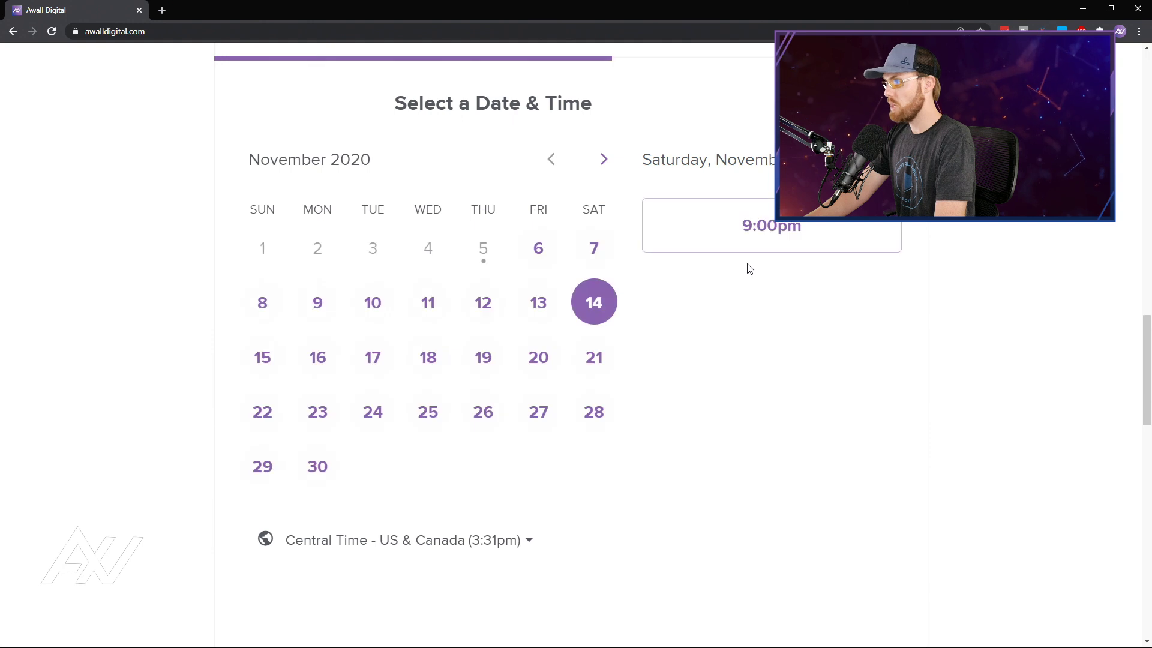
click(760, 235)
click(834, 231)
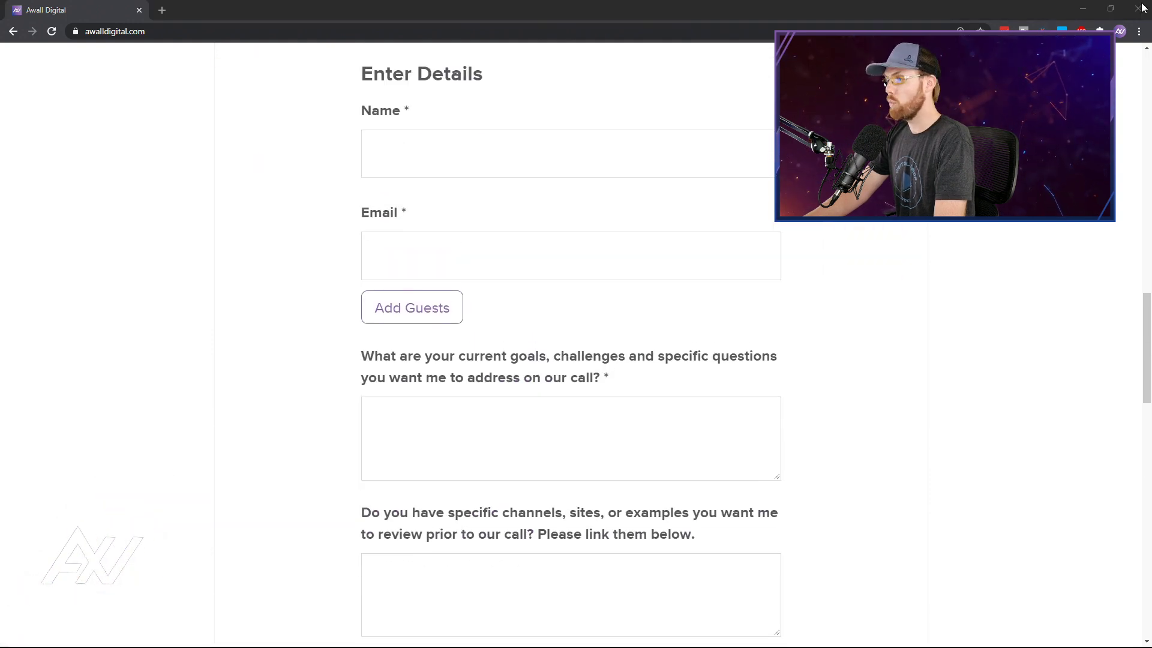
Step: Draw arrows at the Email, goals, and last question fields, then return to the page top
drag(125, 289, 298, 256)
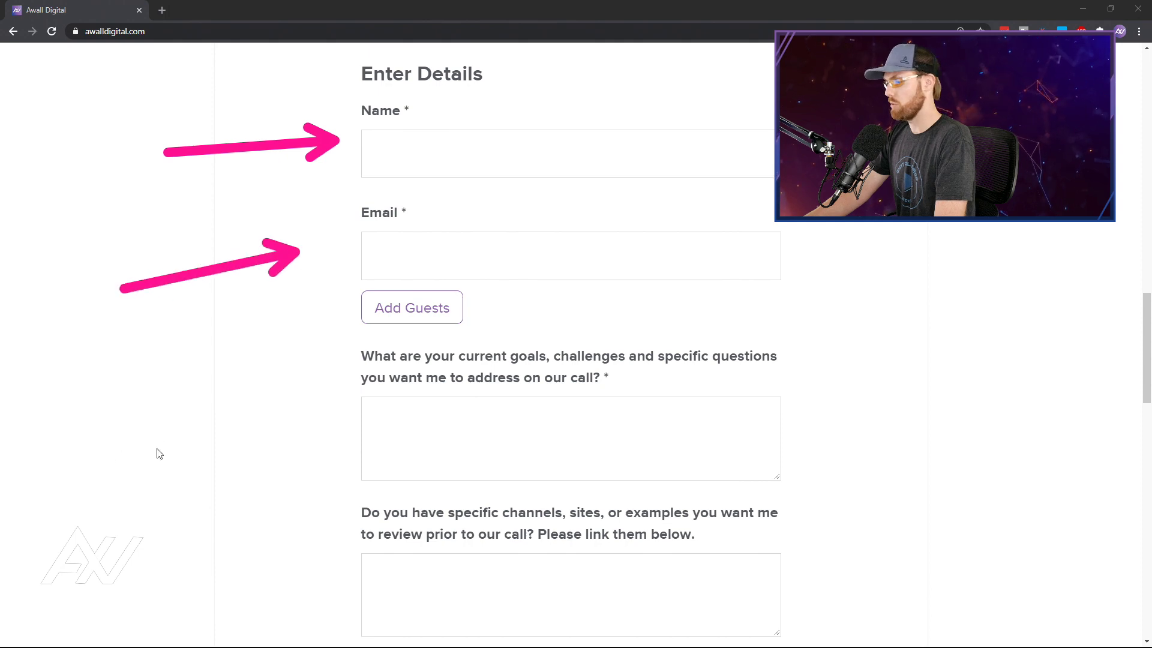
drag(111, 451, 322, 432)
drag(311, 589, 334, 586)
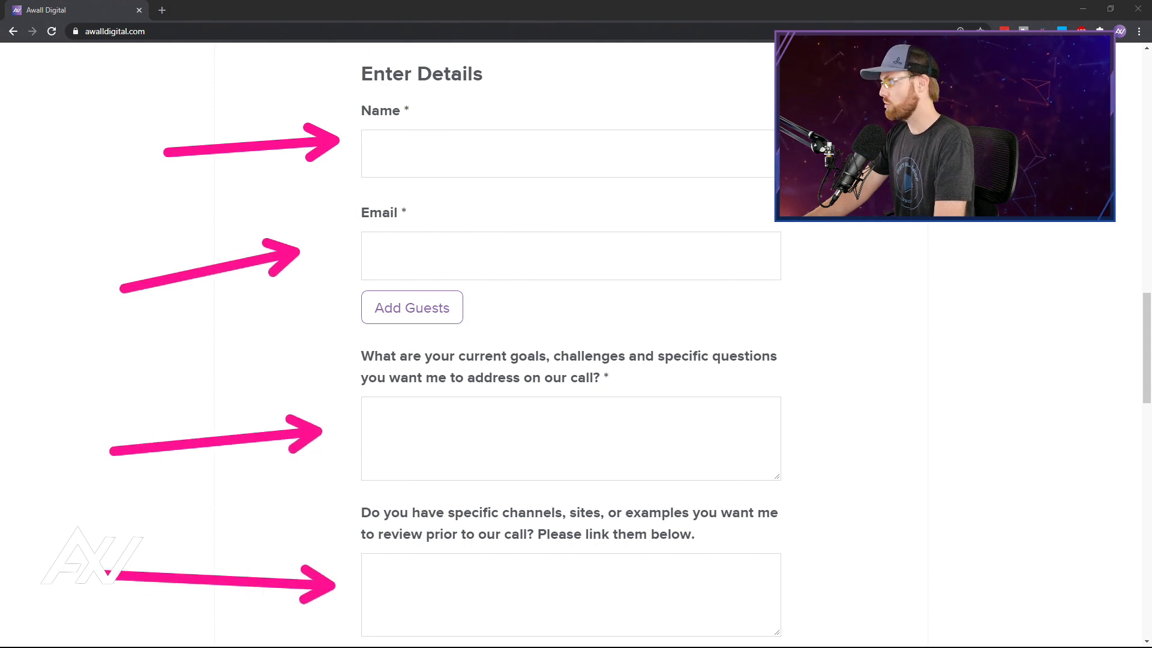
scroll(990, 228, up, 20)
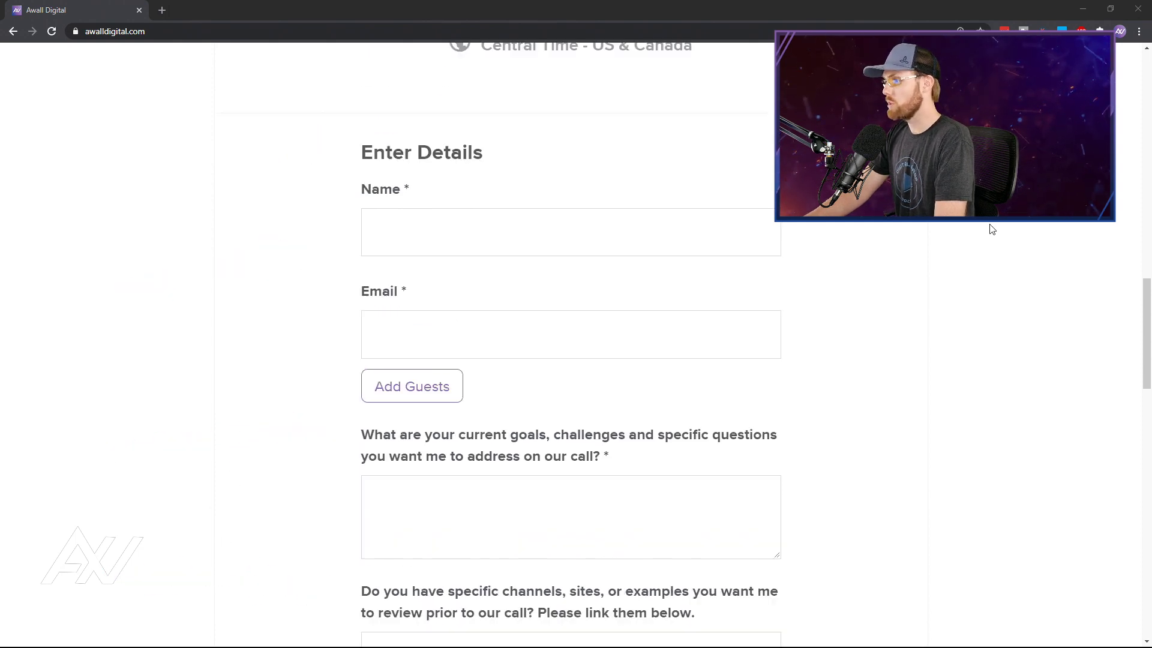
scroll(990, 233, down, 1)
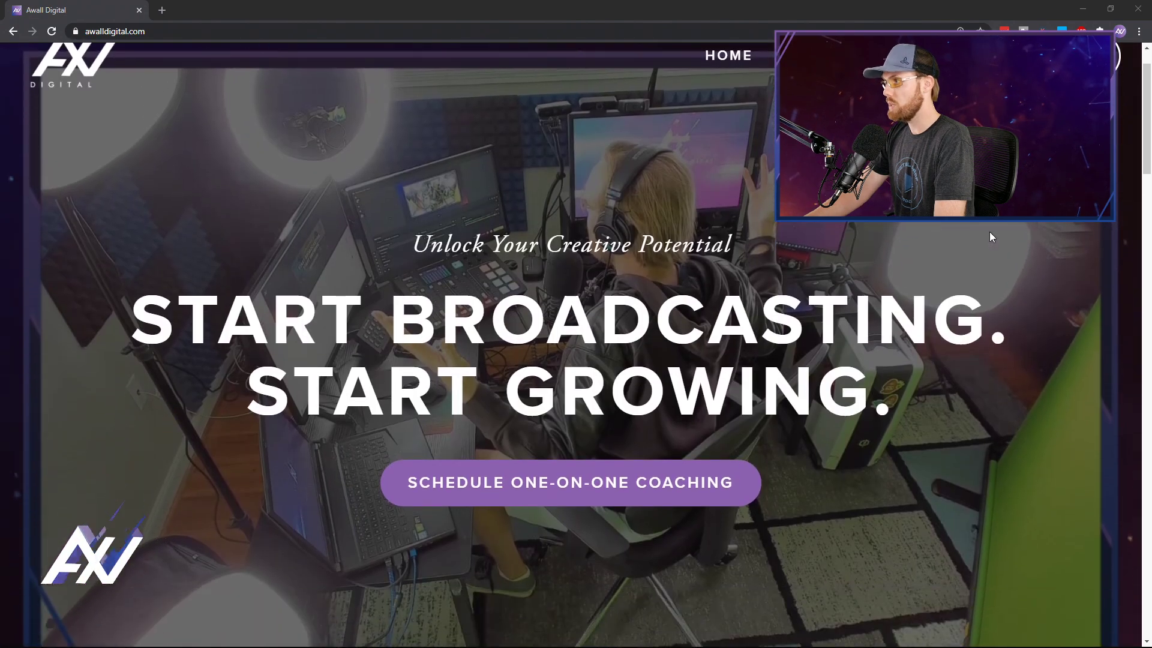
scroll(990, 233, up, 1)
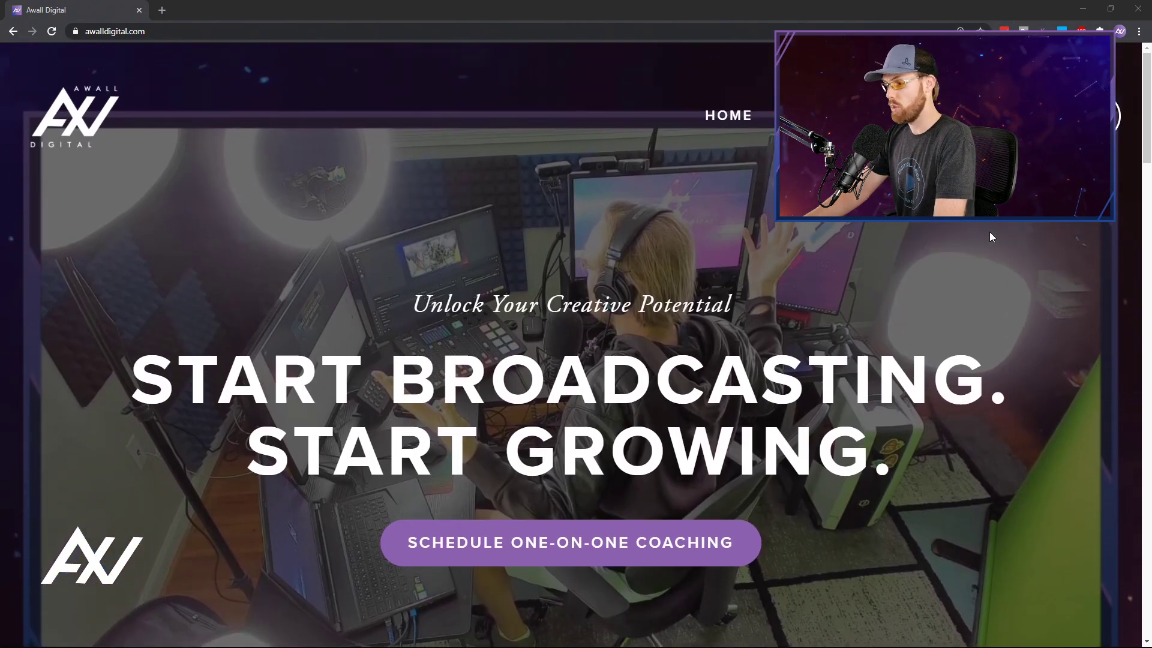